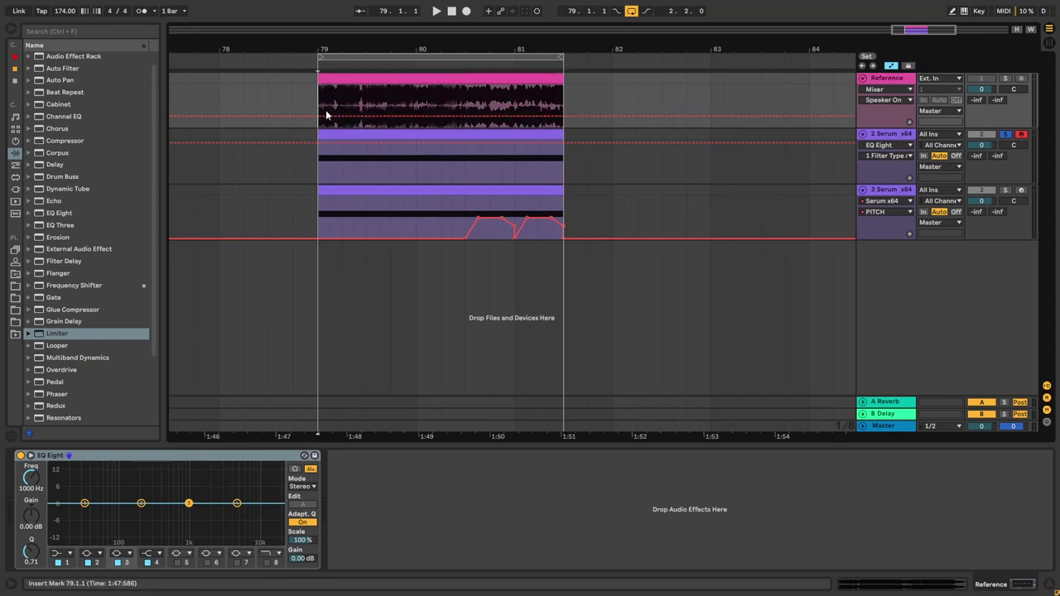
# Solo the Reference track and play the original sound from 80.3.1
pyautogui.click(468, 102)
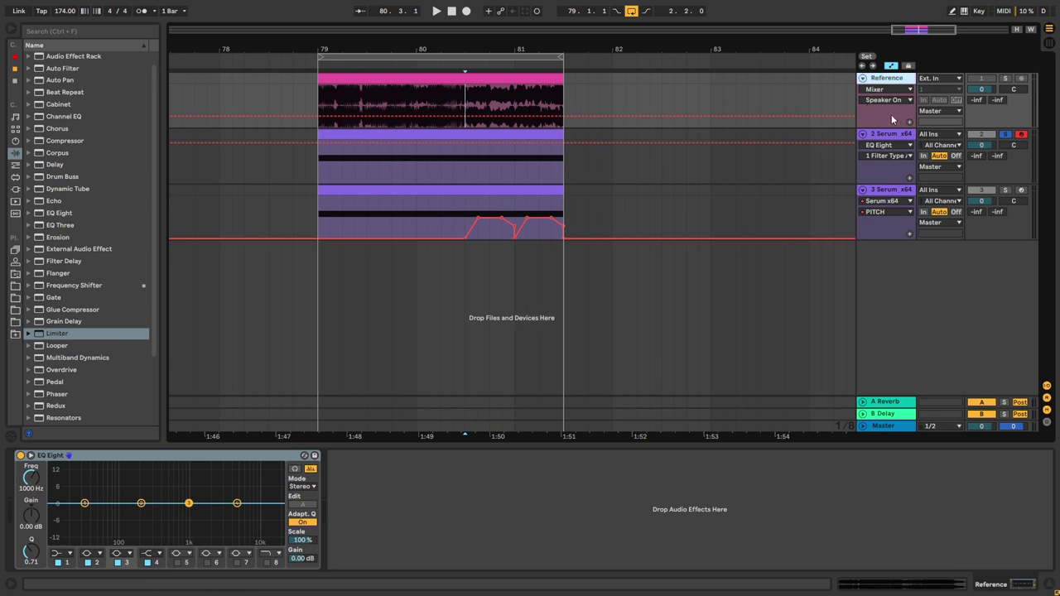
pyautogui.click(1005, 78)
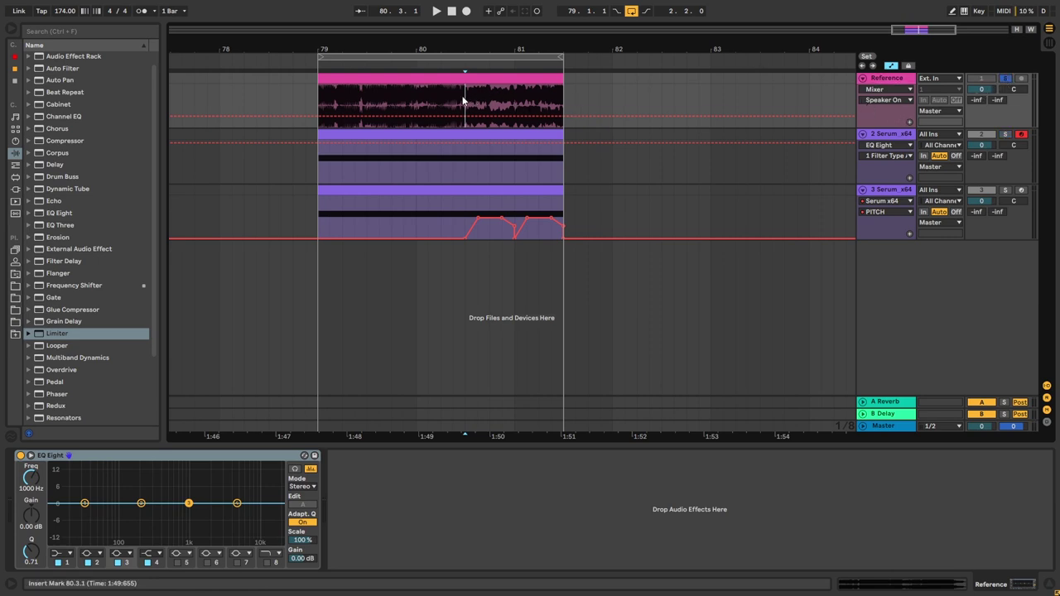
pyautogui.press('space')
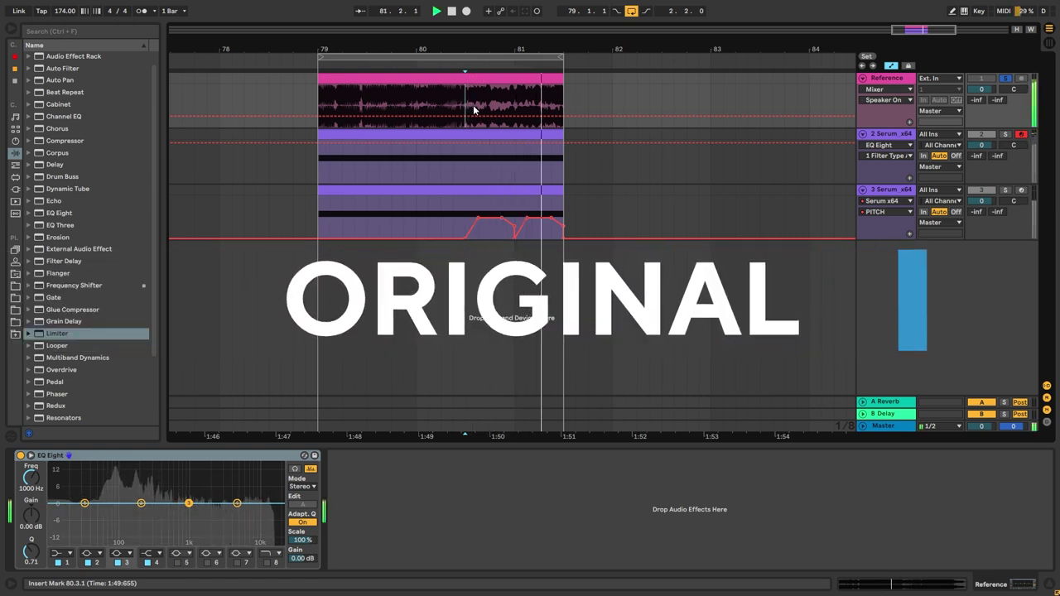
pyautogui.press('space')
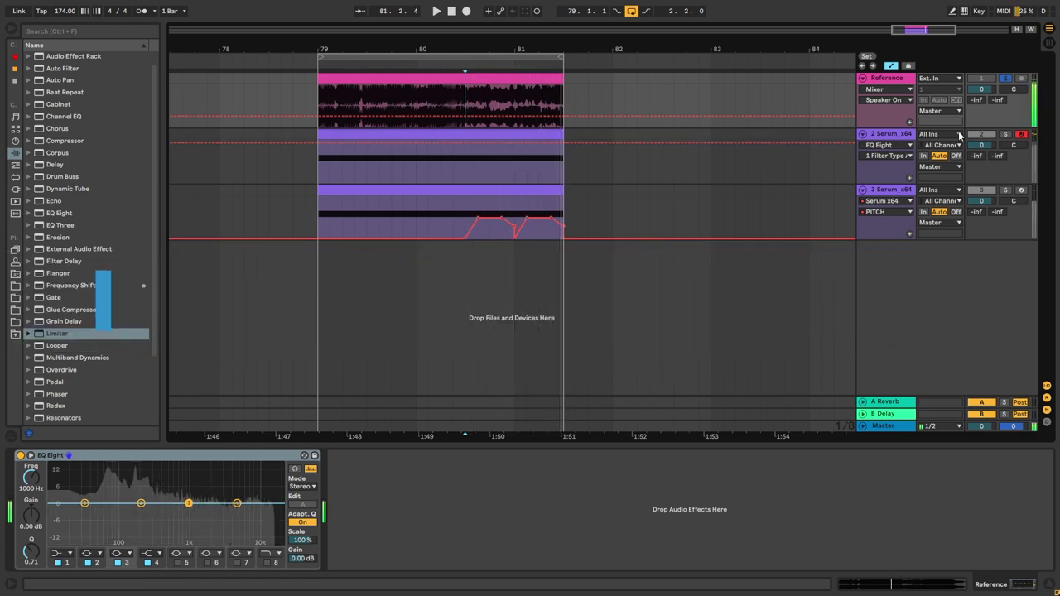
# Solo both Serum tracks together and play the recreation to compare it with the reference
pyautogui.click(1005, 135)
pyautogui.keyDown('ctrl'); pyautogui.click(1005, 190); pyautogui.keyUp('ctrl')
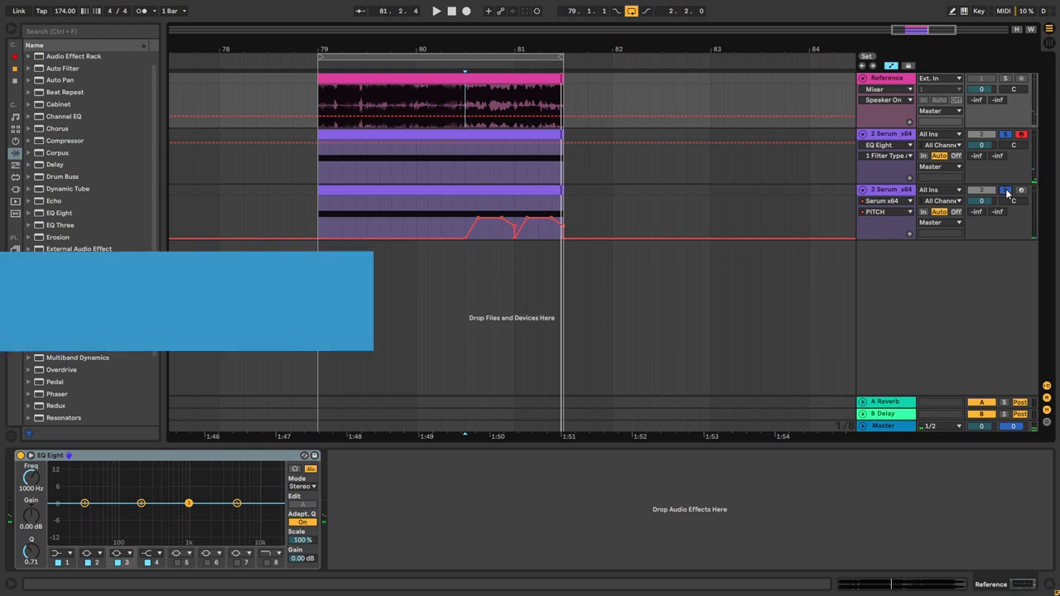
pyautogui.press('space')
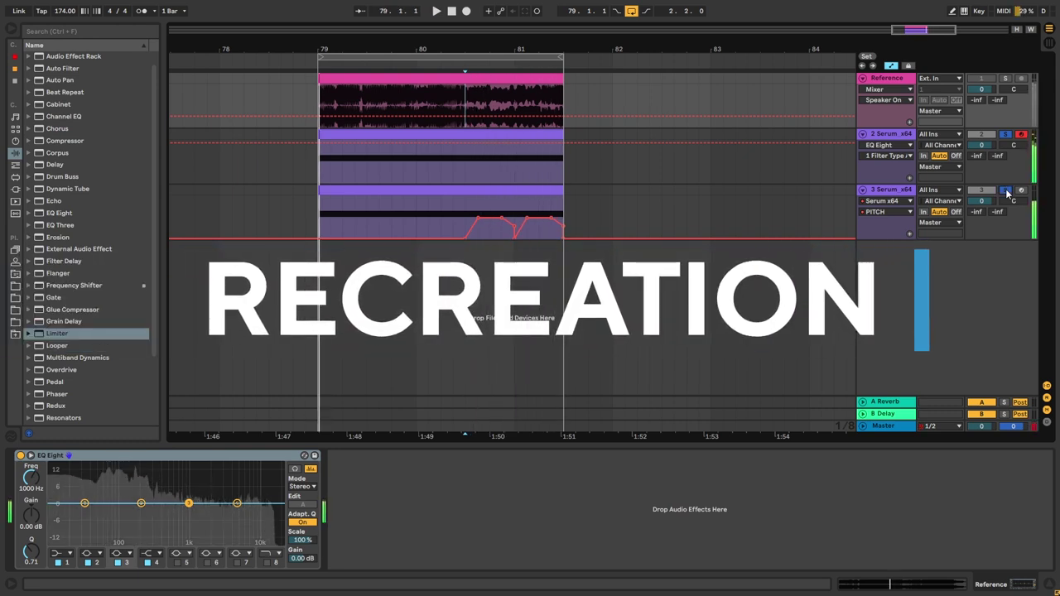
pyautogui.press('space')
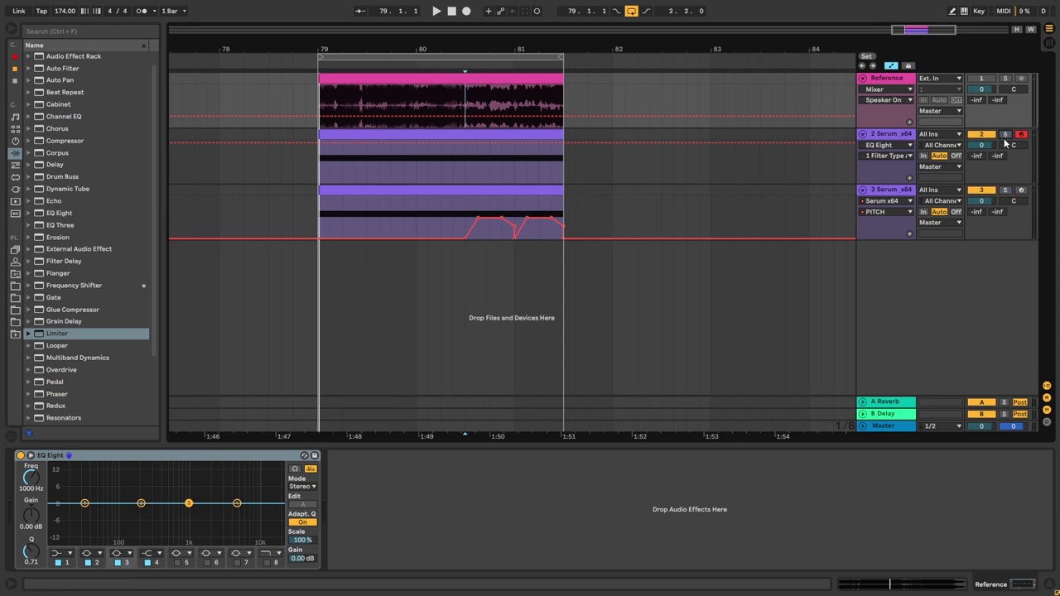
# Listen to the 2 Serum_x64 track alone, and solo and play the 3 Serum_x64 track
pyautogui.press('space')
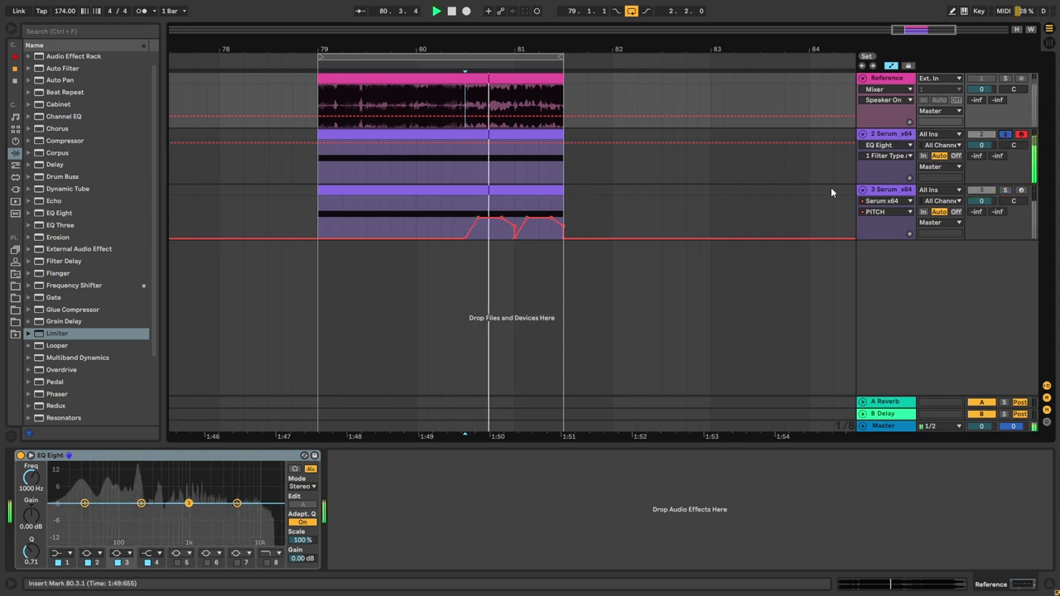
pyautogui.press('space')
pyautogui.click(1006, 190)
pyautogui.click(883, 193)
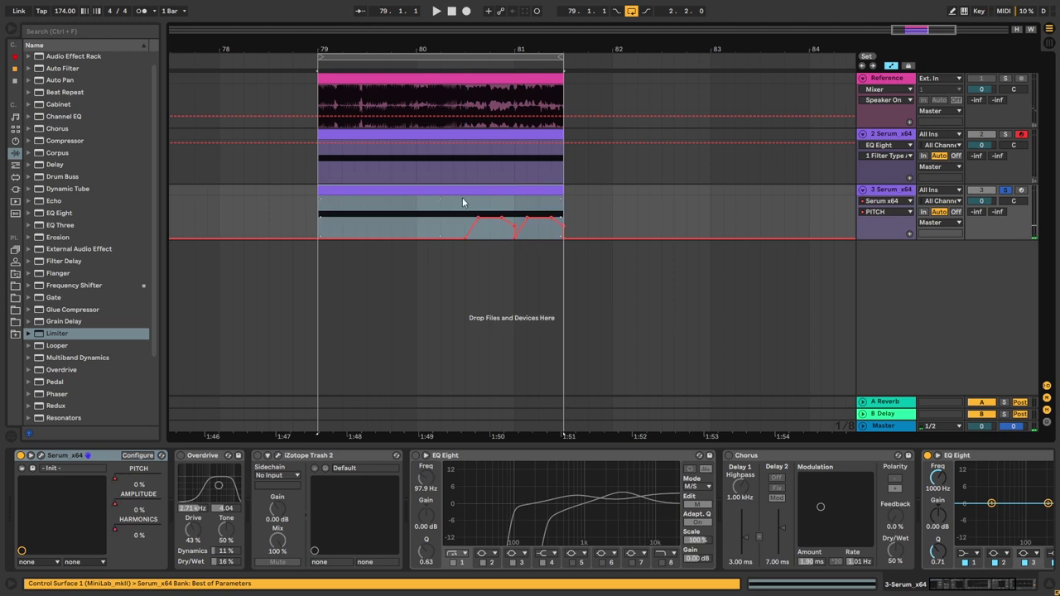
pyautogui.press('space')
# Solo the 2 Serum_x64 track and play it from the start of its bass movement
pyautogui.click(888, 166)
pyautogui.click(1004, 134)
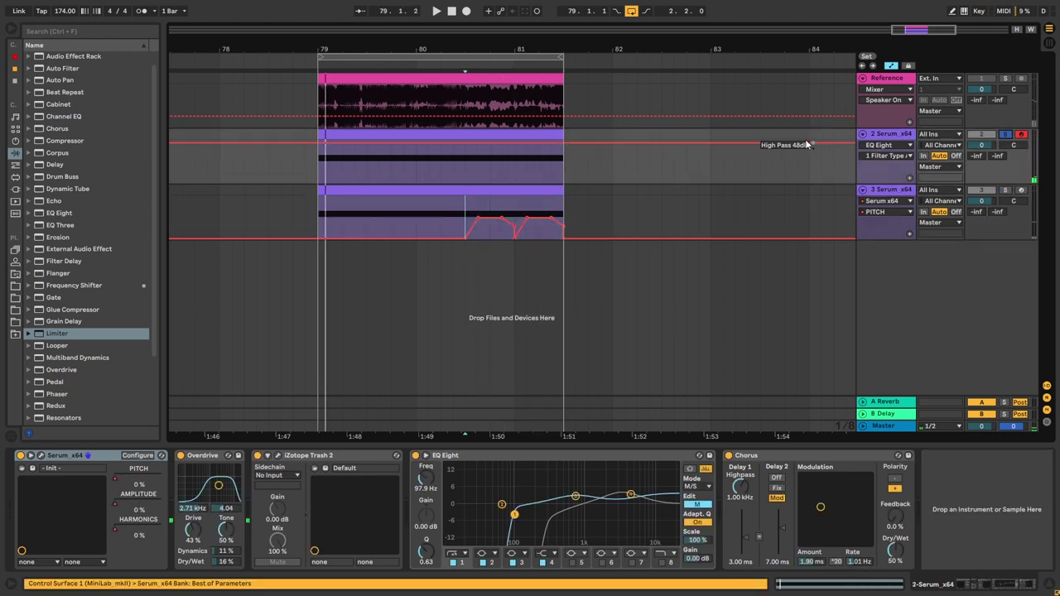
pyautogui.click(467, 157)
pyautogui.press('space')
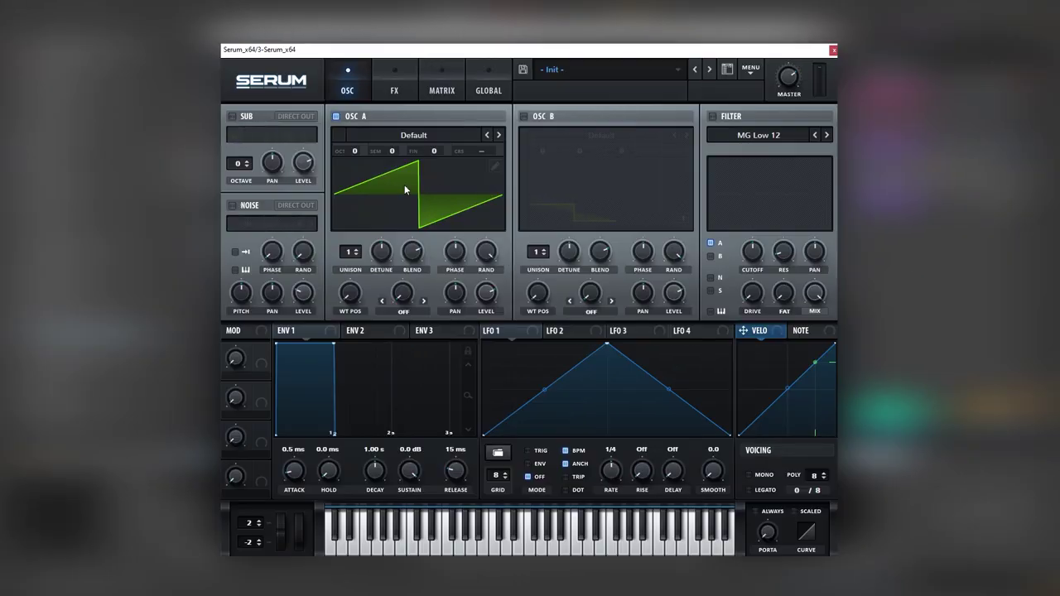
# Enable the sub oscillator and OSC B, and load the Spectral wavetable Squelchy 3 [SL] into OSC B
pyautogui.click(246, 117)
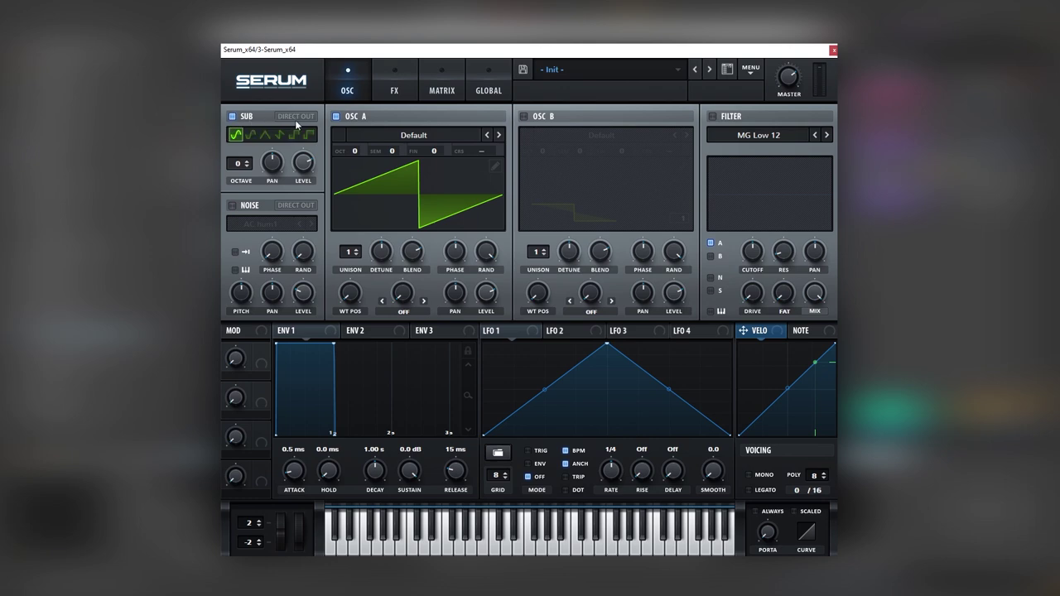
pyautogui.click(523, 116)
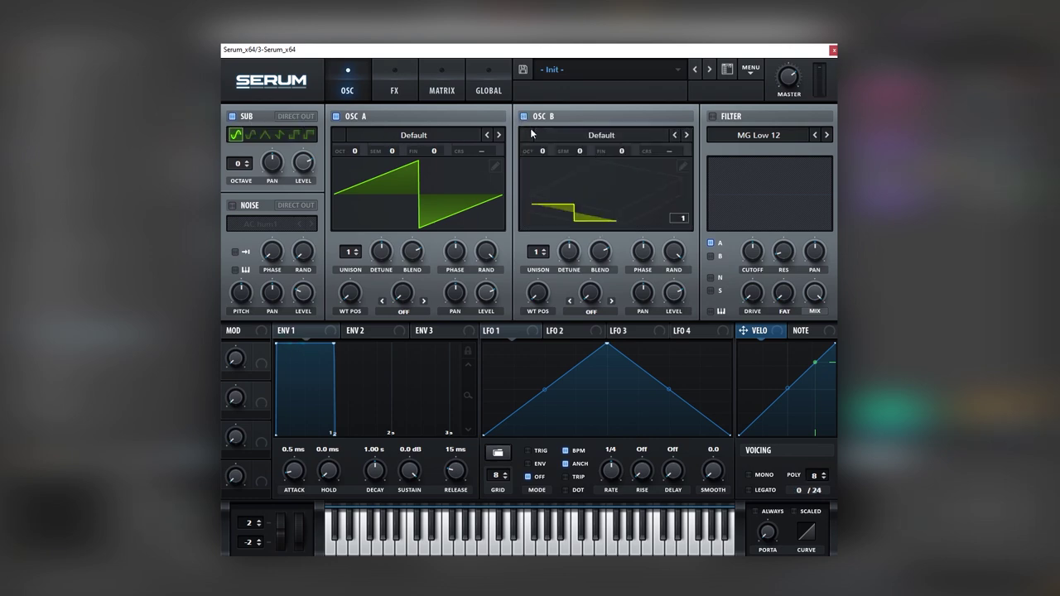
pyautogui.click(547, 138)
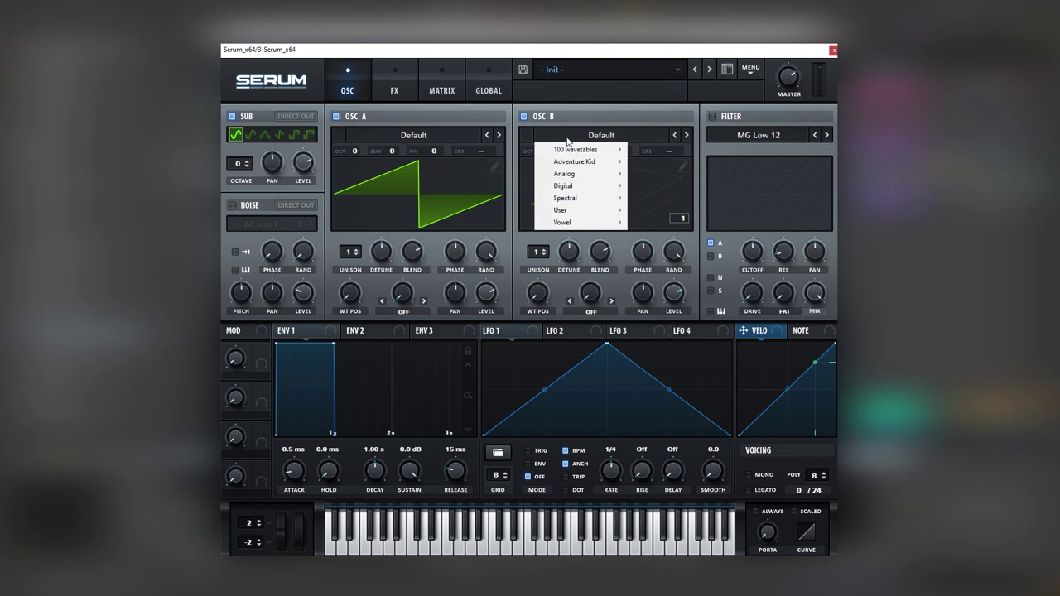
pyautogui.moveTo(595, 203)
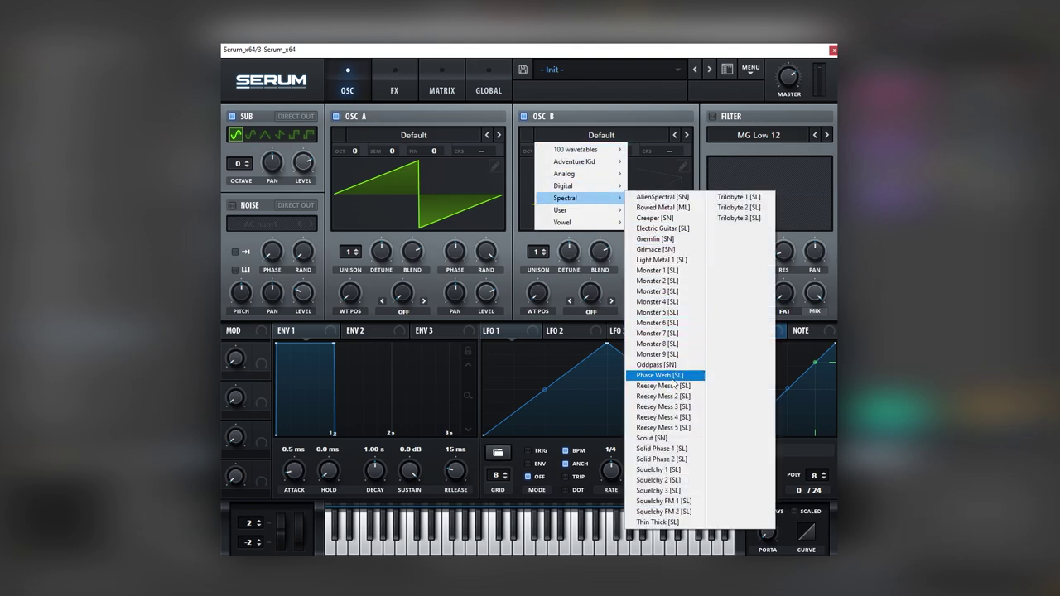
pyautogui.click(662, 490)
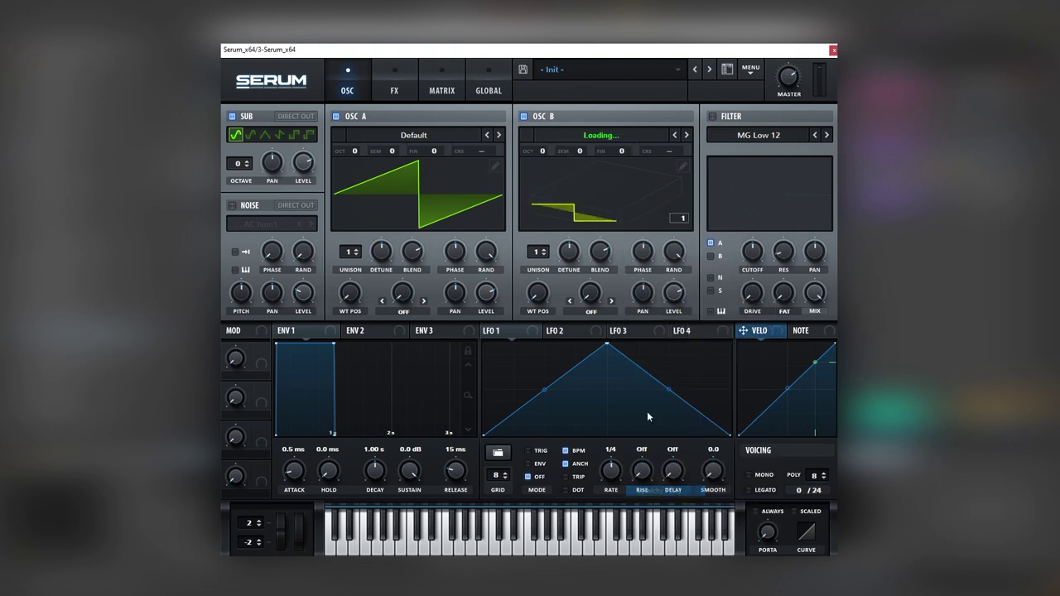
pyautogui.moveTo(542, 294)
pyautogui.mouseDown()
pyautogui.moveTo(559, 268)
pyautogui.moveTo(542, 303)
pyautogui.mouseUp()
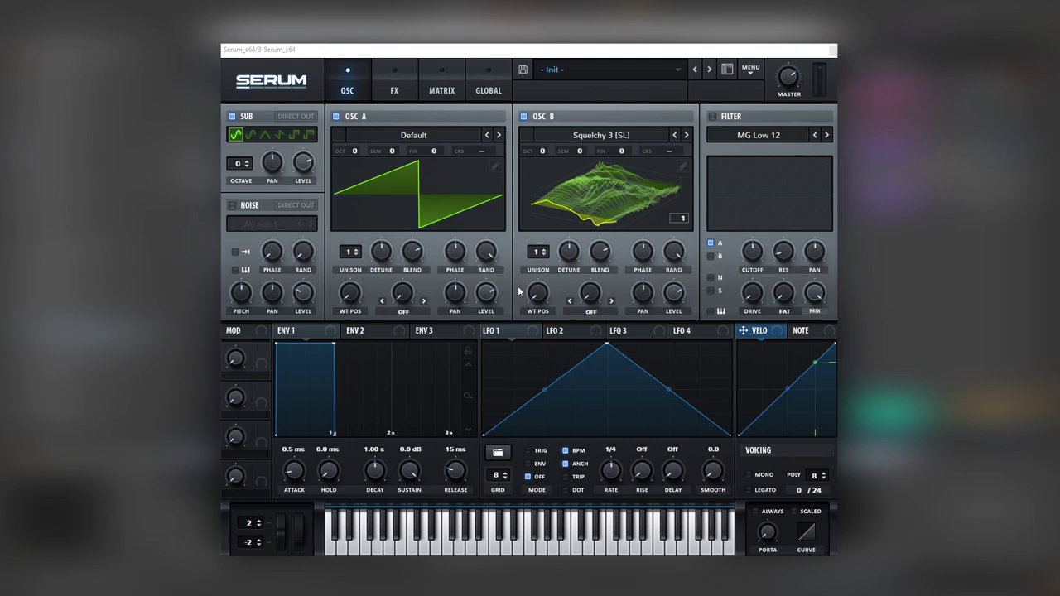
# Raise OSC A's level to maximum and load the Basic Shapes wavetable into it at position 2
pyautogui.moveTo(484, 293); pyautogui.dragTo(500, 252)
pyautogui.click(404, 136)
pyautogui.moveTo(422, 178)
pyautogui.click(468, 226)
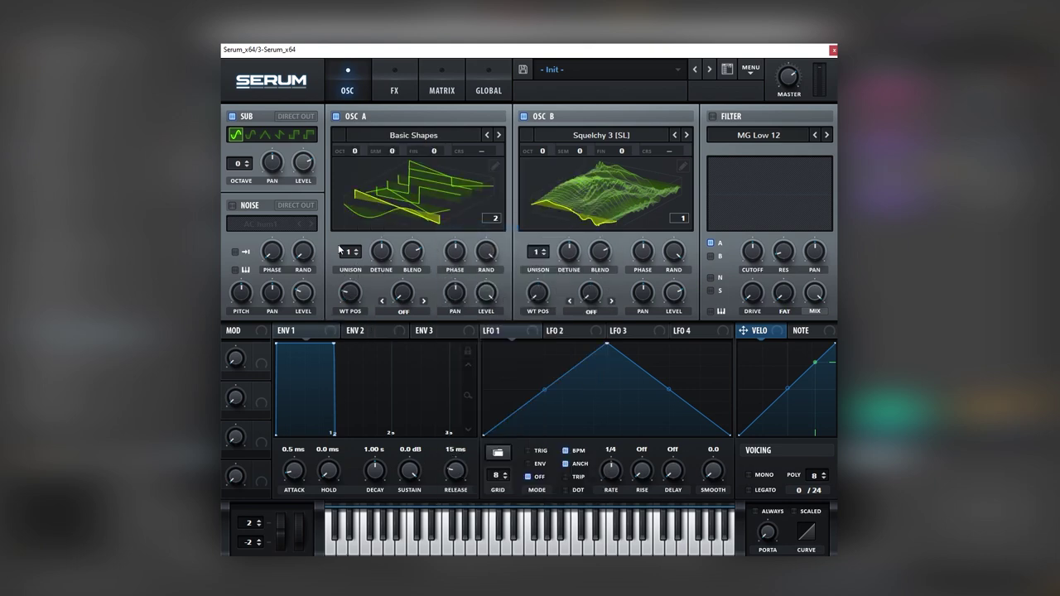
# Set unison to 13 voices on OSC A and 10 on OSC B, and add some FM (From B) warp to OSC A
pyautogui.moveTo(349, 252); pyautogui.dragTo(371, 139)
pyautogui.moveTo(537, 251); pyautogui.dragTo(550, 163)
pyautogui.click(404, 311)
pyautogui.click(412, 543)
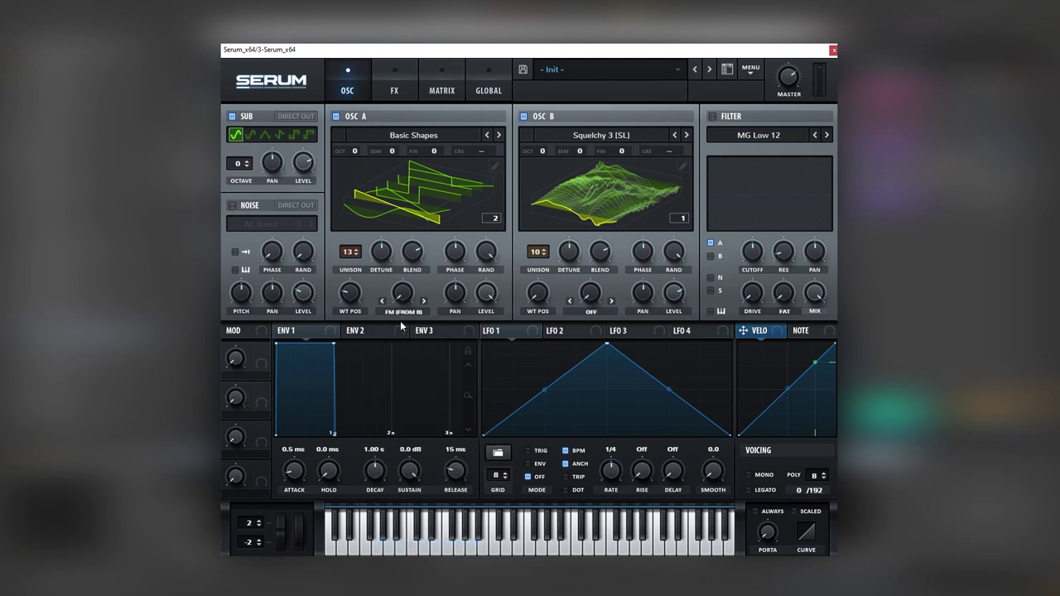
pyautogui.moveTo(404, 295); pyautogui.dragTo(418, 259)
# Assign Macro 1 to OSC B's wavetable position over its full range of 100 and turn the macro up fully
pyautogui.moveTo(261, 352); pyautogui.dragTo(539, 216)
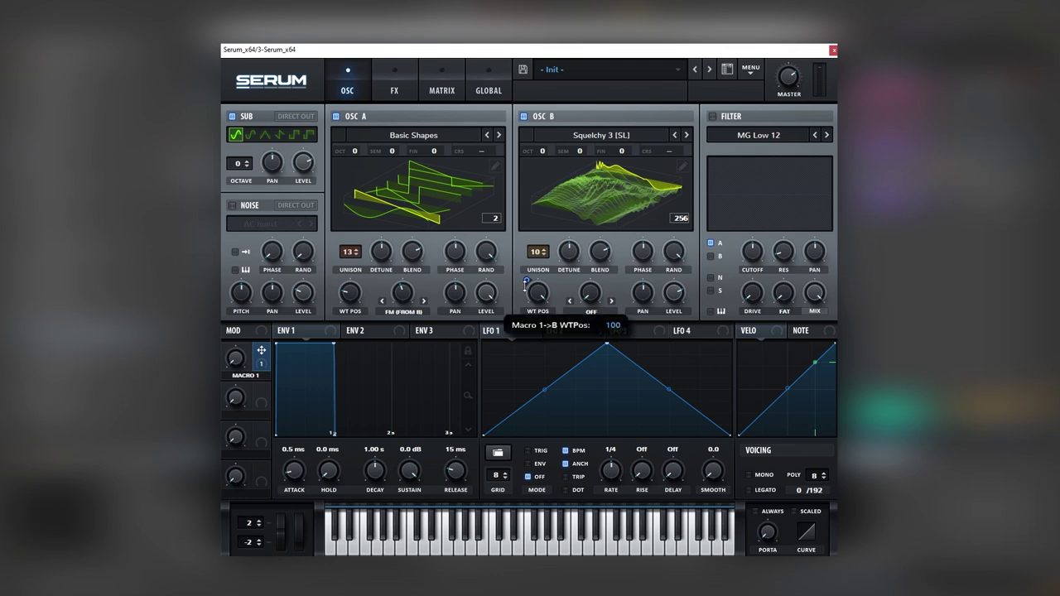
pyautogui.moveTo(236, 358); pyautogui.dragTo(302, 295)
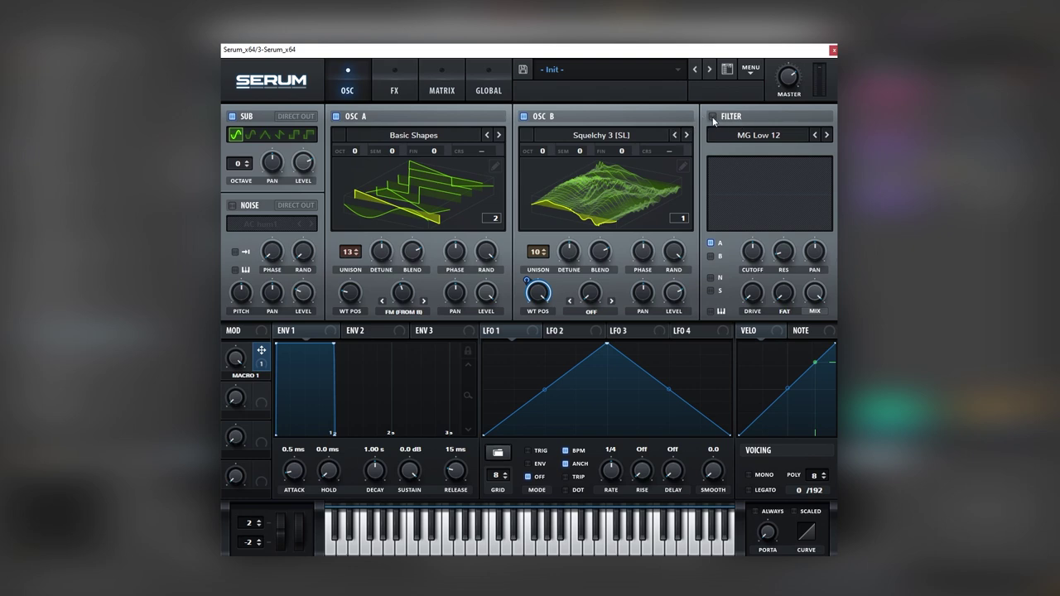
# Enable the filter as Band 24, route OSC B through it along with OSC A, and lower the cutoff
pyautogui.click(712, 116)
pyautogui.click(723, 136)
pyautogui.moveTo(744, 154)
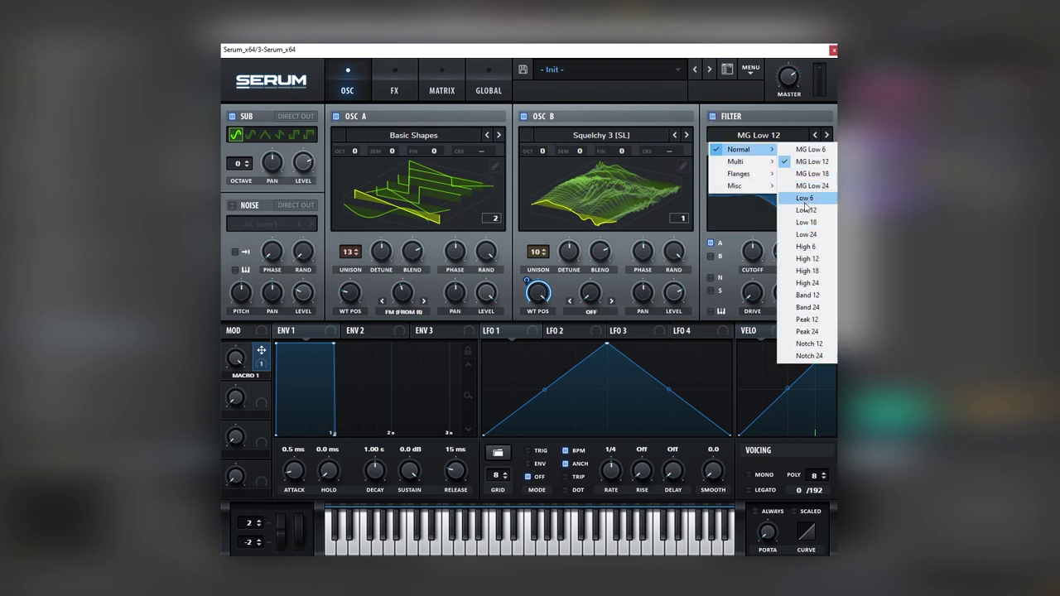
pyautogui.click(808, 306)
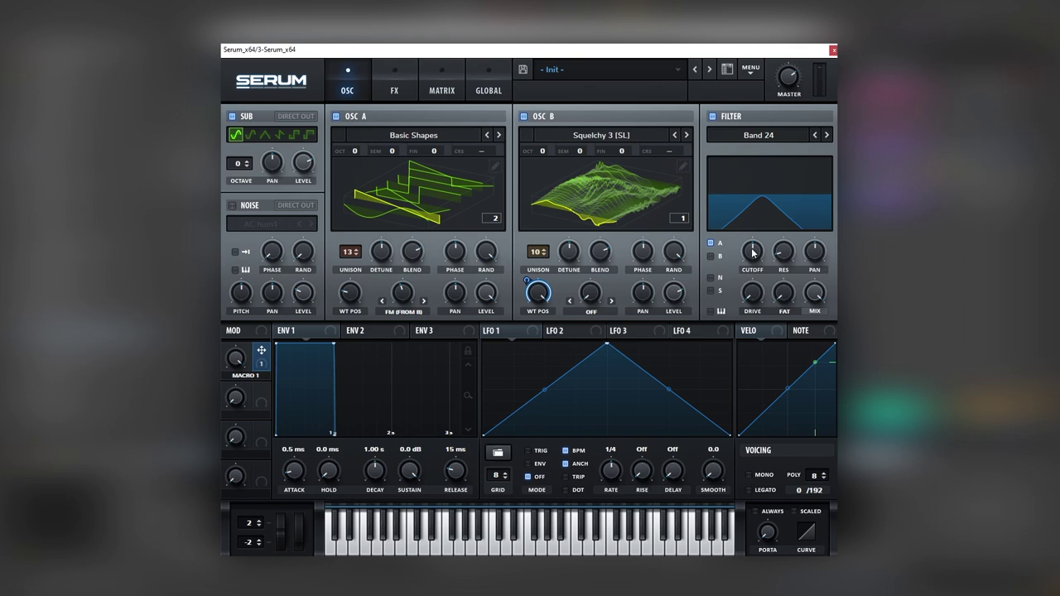
pyautogui.click(711, 257)
pyautogui.moveTo(754, 253)
pyautogui.mouseDown()
pyautogui.moveTo(738, 274)
pyautogui.moveTo(753, 260)
pyautogui.mouseUp()
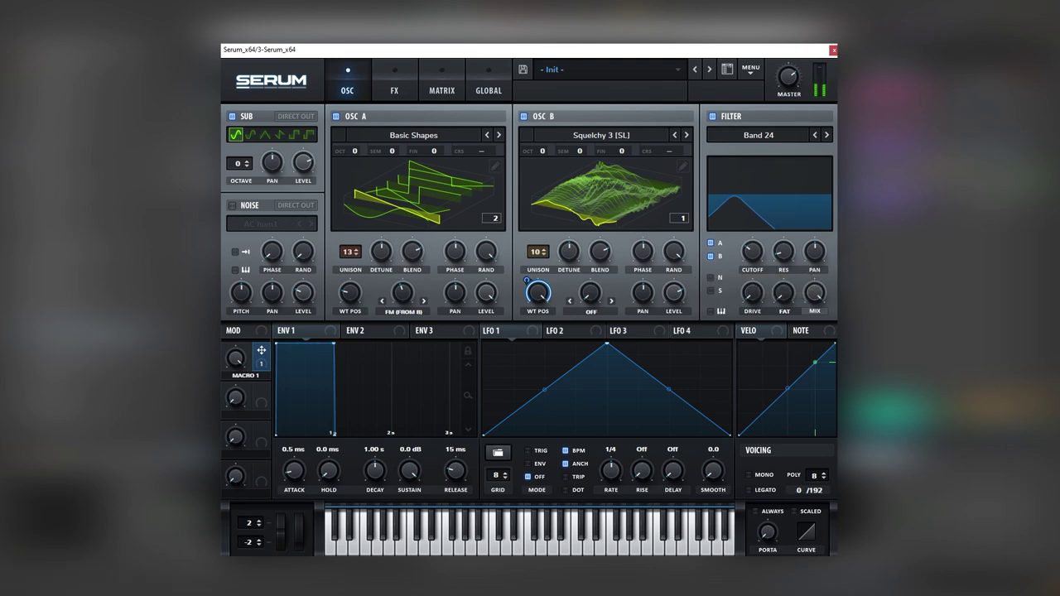
# Assign Macro 1 to the filter cutoff with an amount of 17, rename it HARMONICS and turn it down
pyautogui.moveTo(262, 352); pyautogui.dragTo(733, 266)
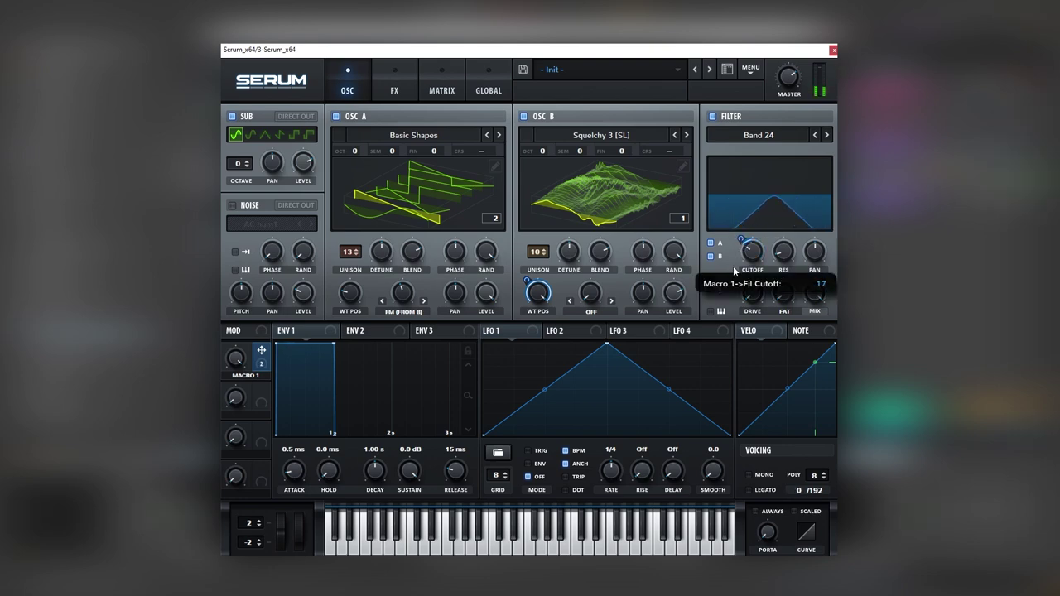
pyautogui.doubleClick(249, 376)
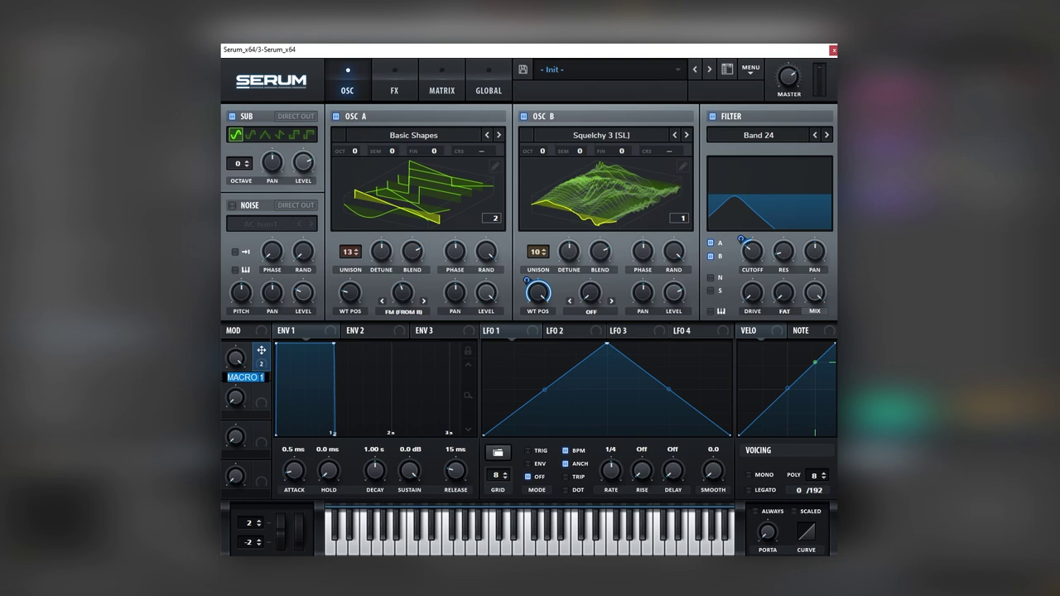
pyautogui.write('HARMONICS')
pyautogui.press('Return')
pyautogui.moveTo(239, 365)
pyautogui.mouseDown()
pyautogui.moveTo(223, 443)
pyautogui.moveTo(270, 374)
pyautogui.moveTo(232, 381)
pyautogui.mouseUp()
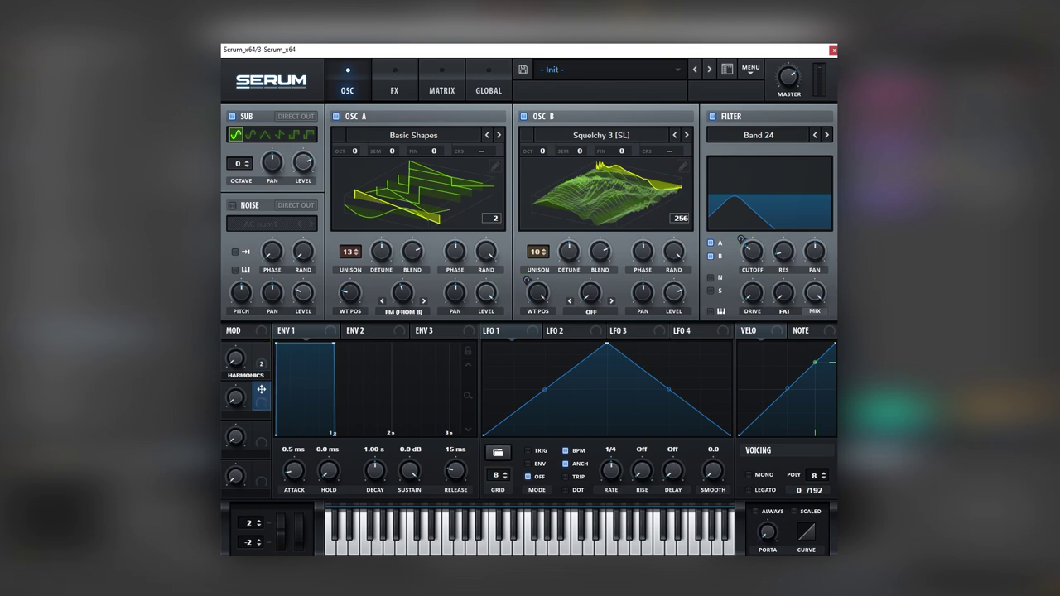
# Assign Macro 2 to the filter mix, raise the filter drive and adjust the macro
pyautogui.moveTo(255, 397); pyautogui.dragTo(789, 235)
pyautogui.moveTo(750, 300); pyautogui.dragTo(760, 266)
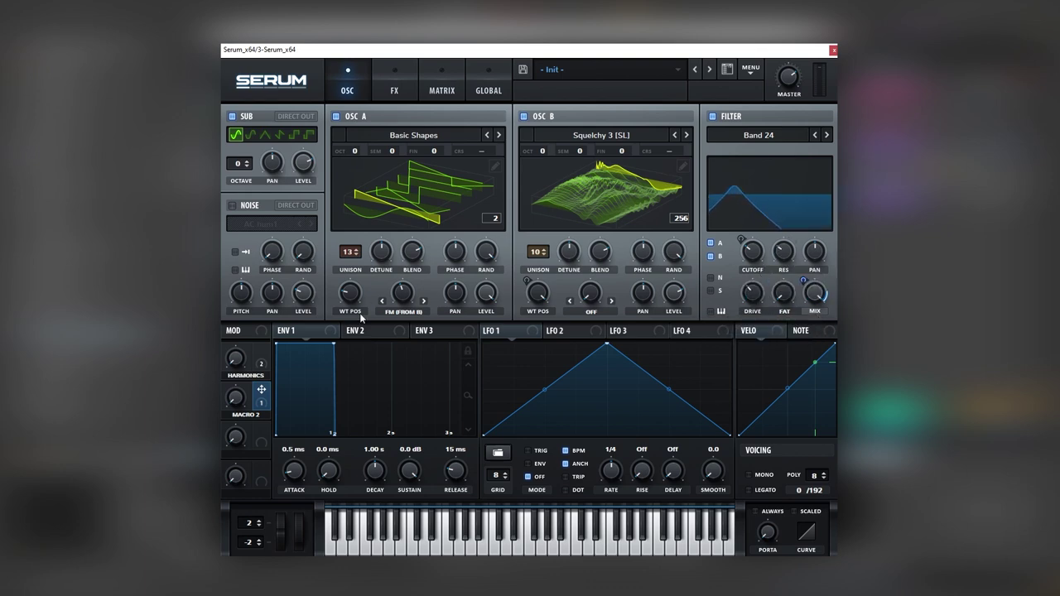
pyautogui.moveTo(236, 397); pyautogui.dragTo(244, 418)
# Rename Macro 2 to AMPLITUDE
pyautogui.doubleClick(246, 416)
pyautogui.write('amplitude')
pyautogui.press('Return')
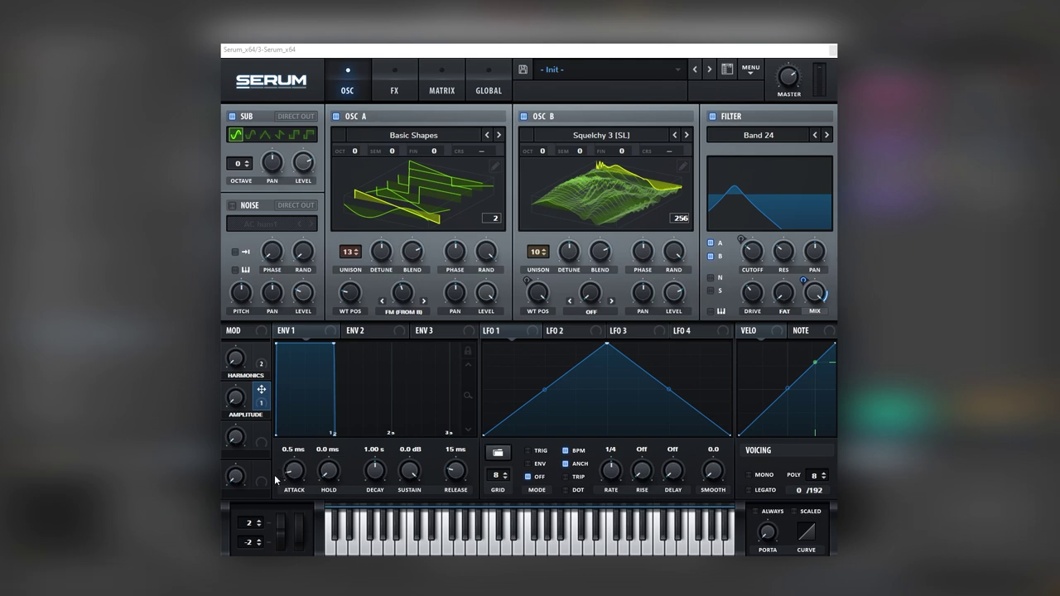
# Set the upward pitch bend range to 24 semitones and assign Macro 3 to the filter cutoff
pyautogui.moveTo(254, 527); pyautogui.dragTo(264, 494)
pyautogui.moveTo(280, 534)
pyautogui.mouseDown()
pyautogui.moveTo(287, 516)
pyautogui.moveTo(285, 543)
pyautogui.moveTo(294, 502)
pyautogui.moveTo(290, 550)
pyautogui.mouseUp()
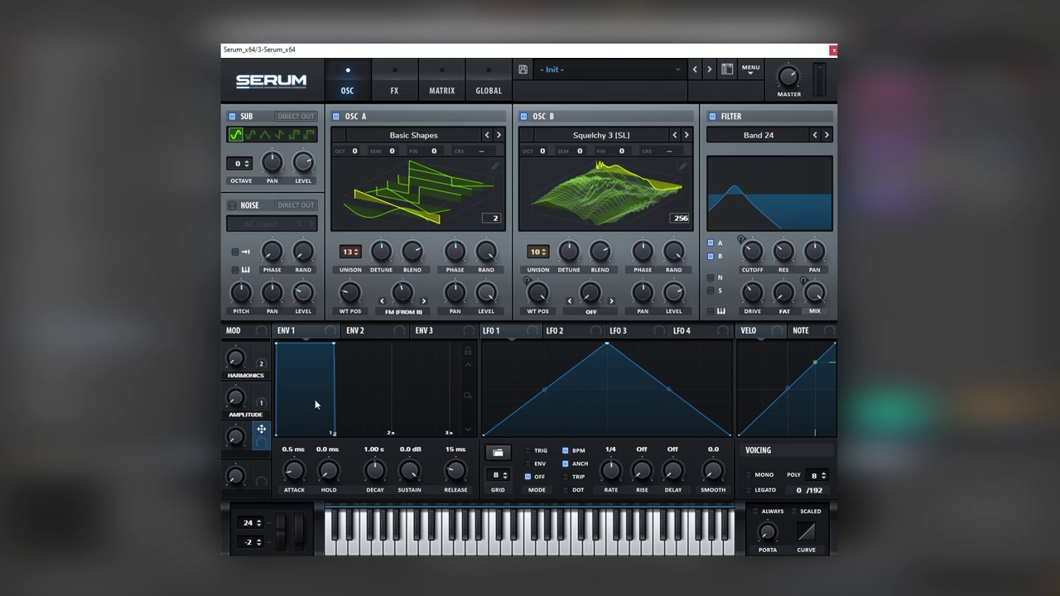
pyautogui.moveTo(262, 431); pyautogui.dragTo(329, 294)
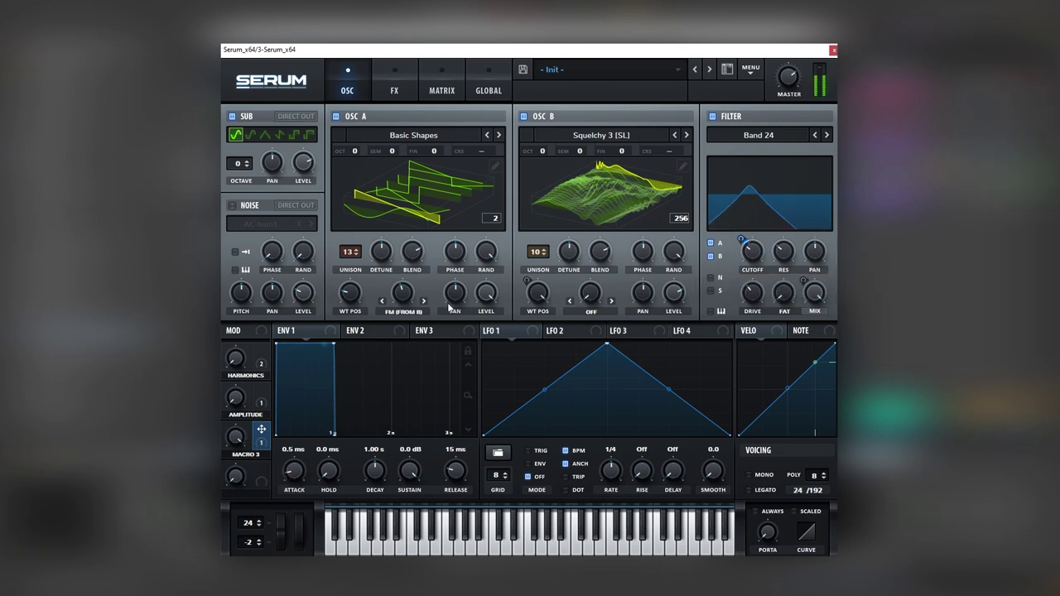
# Add a modulation matrix routing from Macro 3 to the global master tuning (Mast.Tun)
pyautogui.click(452, 81)
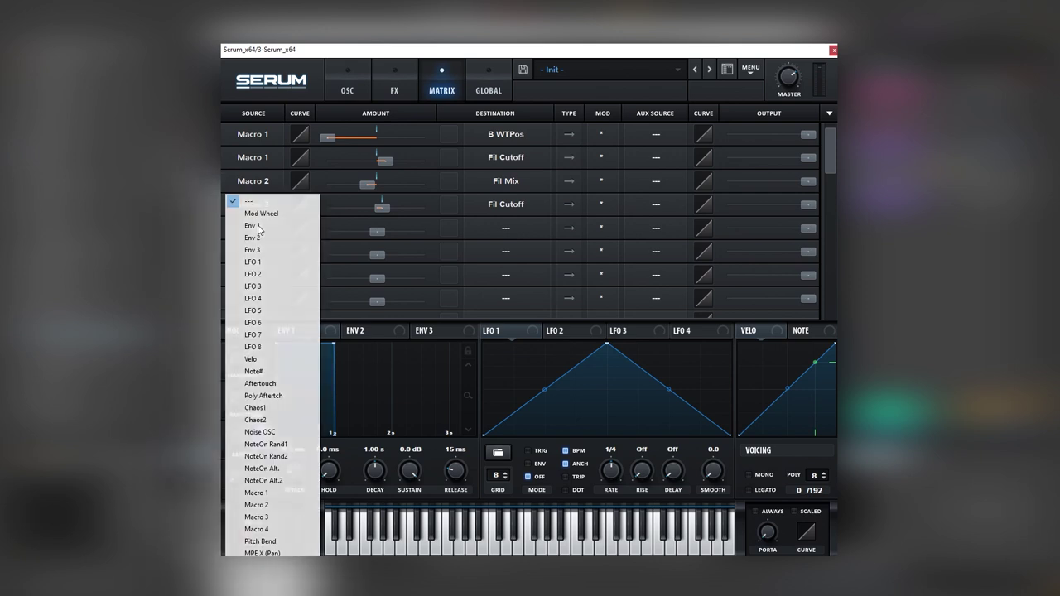
pyautogui.click(257, 228)
pyautogui.click(258, 227)
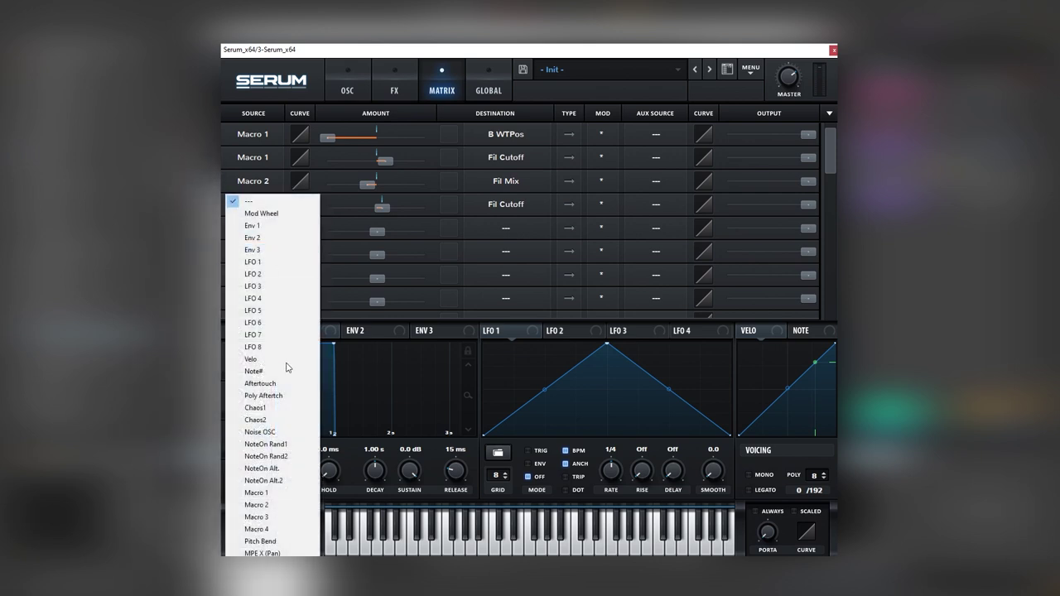
pyautogui.click(263, 528)
pyautogui.click(506, 227)
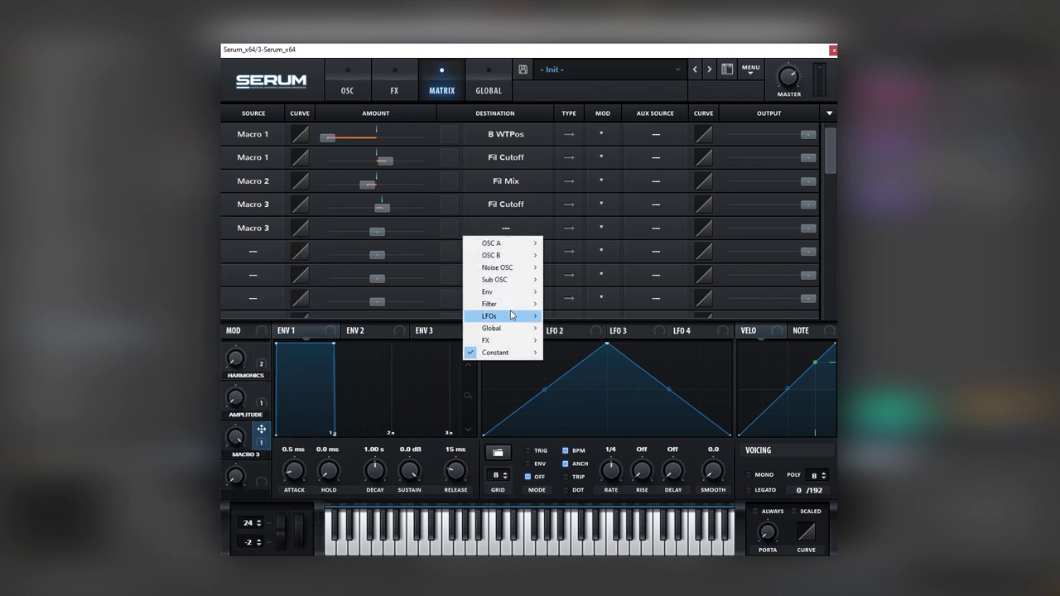
pyautogui.moveTo(491, 328)
pyautogui.click(560, 329)
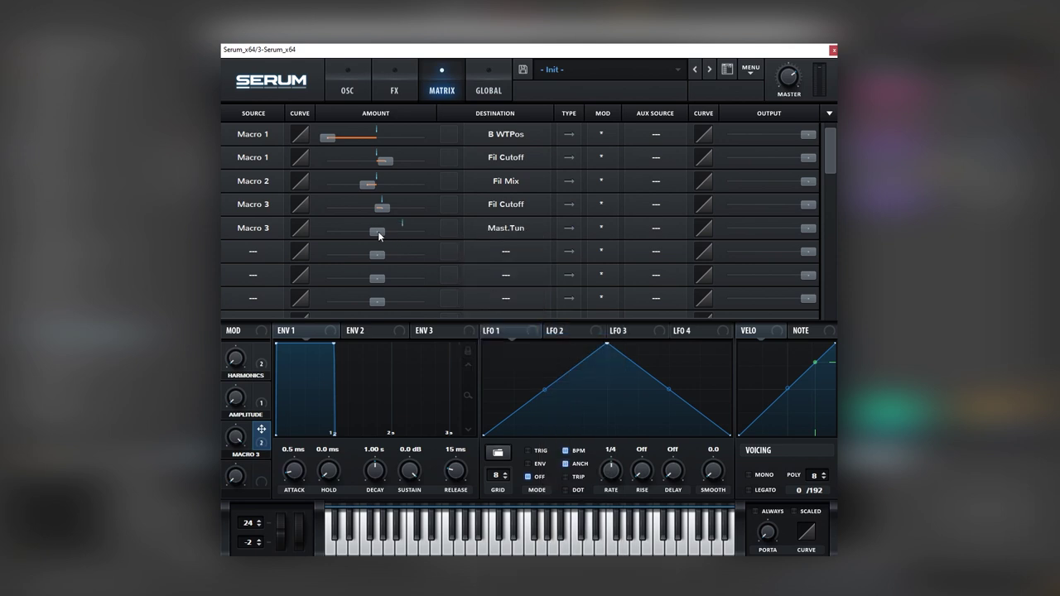
# Set the Macro 3 to Mast.Tun modulation amount to 19 and try out the Harmonics, Amplitude and Macro 3 knobs
pyautogui.write('19')
pyautogui.moveTo(238, 438)
pyautogui.mouseDown()
pyautogui.moveTo(238, 530)
pyautogui.moveTo(237, 418)
pyautogui.moveTo(238, 444)
pyautogui.mouseUp()
pyautogui.click(353, 92)
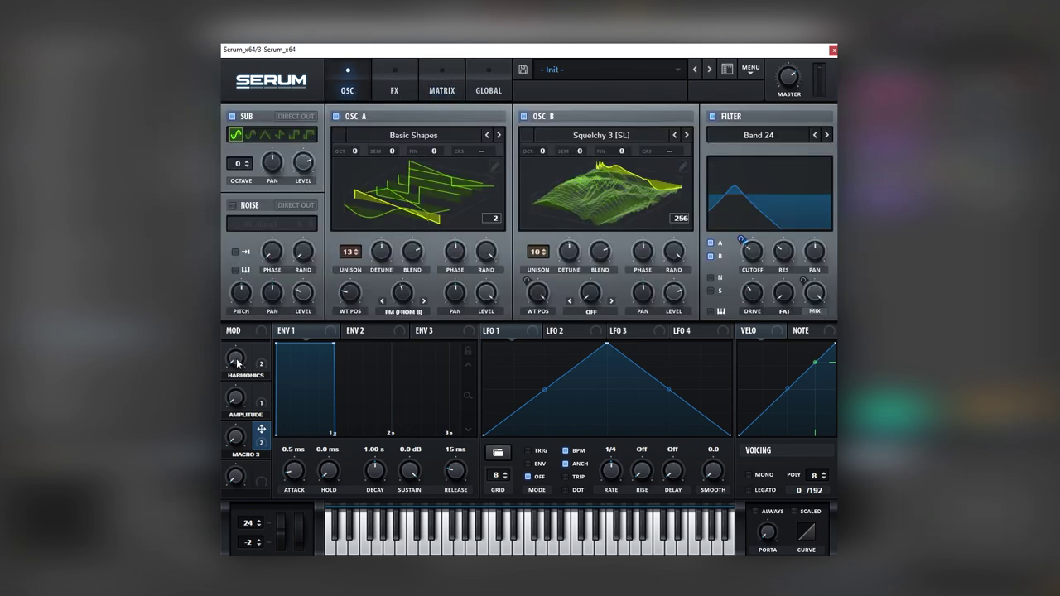
pyautogui.moveTo(235, 365)
pyautogui.mouseDown()
pyautogui.moveTo(268, 321)
pyautogui.moveTo(240, 355)
pyautogui.mouseUp()
pyautogui.moveTo(236, 398); pyautogui.dragTo(274, 331)
pyautogui.moveTo(237, 436); pyautogui.dragTo(282, 354)
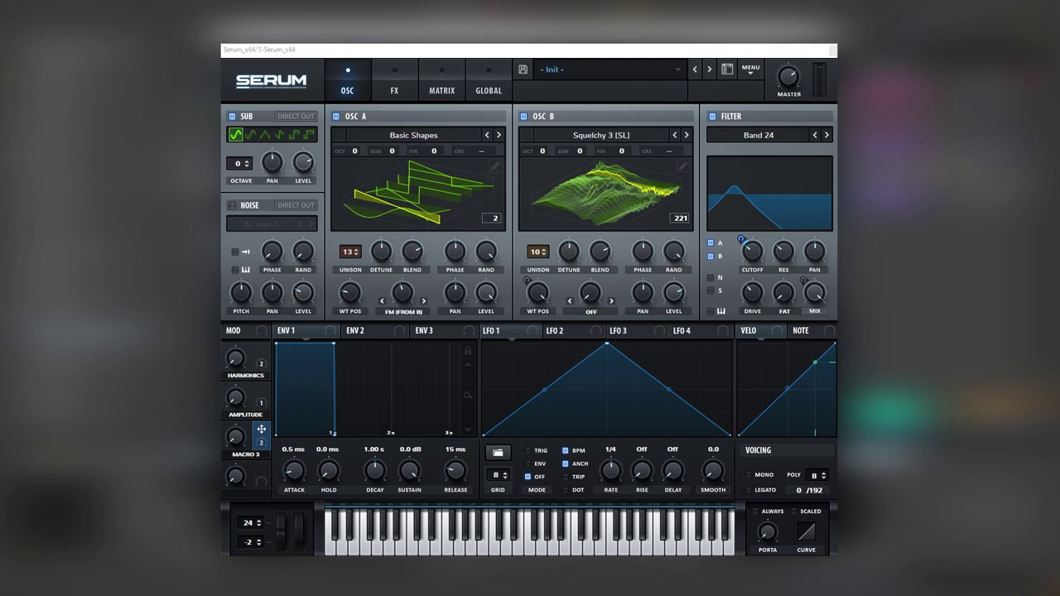
# Enable the Distortion effect in Diode 2 mode, raise its drive and set its mix to about 46%
pyautogui.click(388, 87)
pyautogui.click(237, 119)
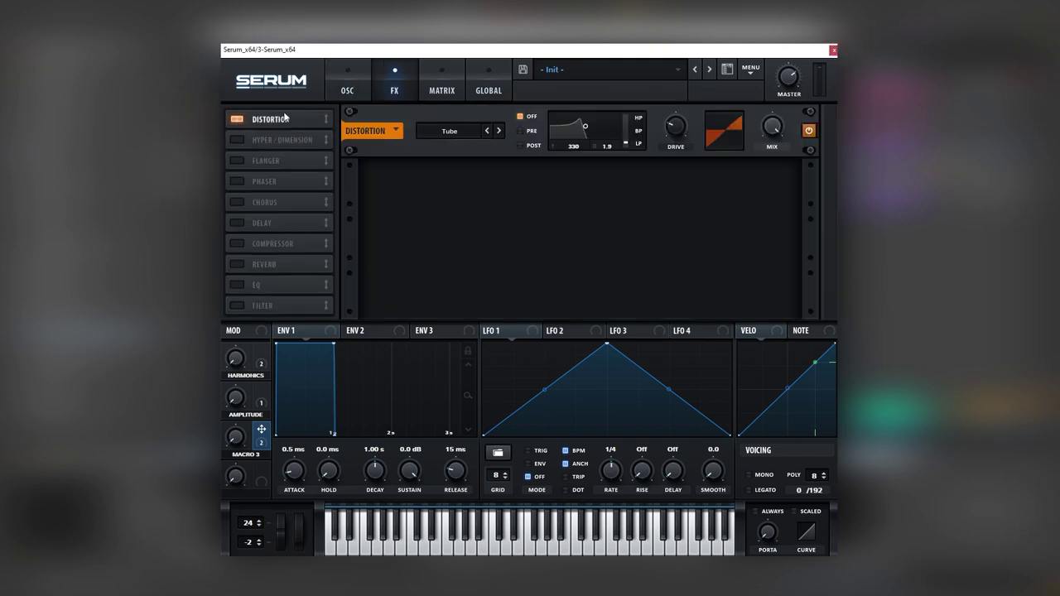
pyautogui.click(474, 131)
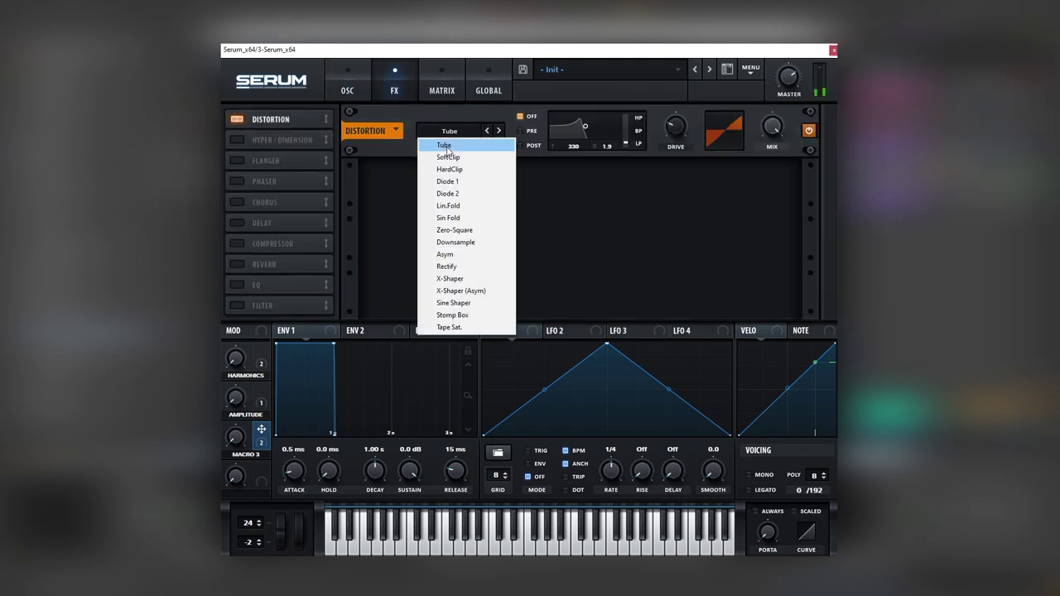
pyautogui.click(452, 193)
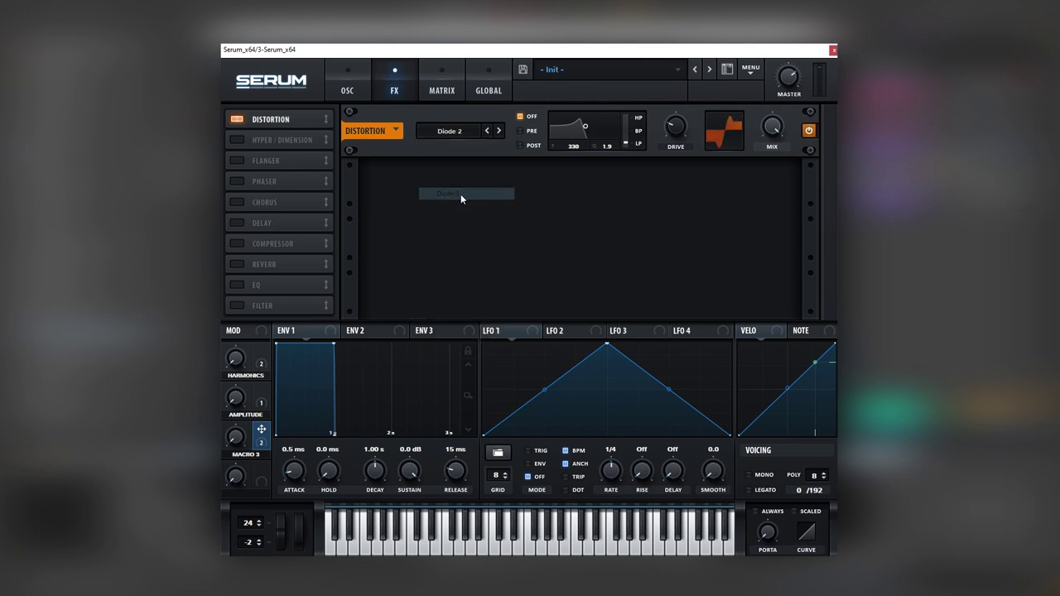
pyautogui.moveTo(673, 130); pyautogui.dragTo(688, 103)
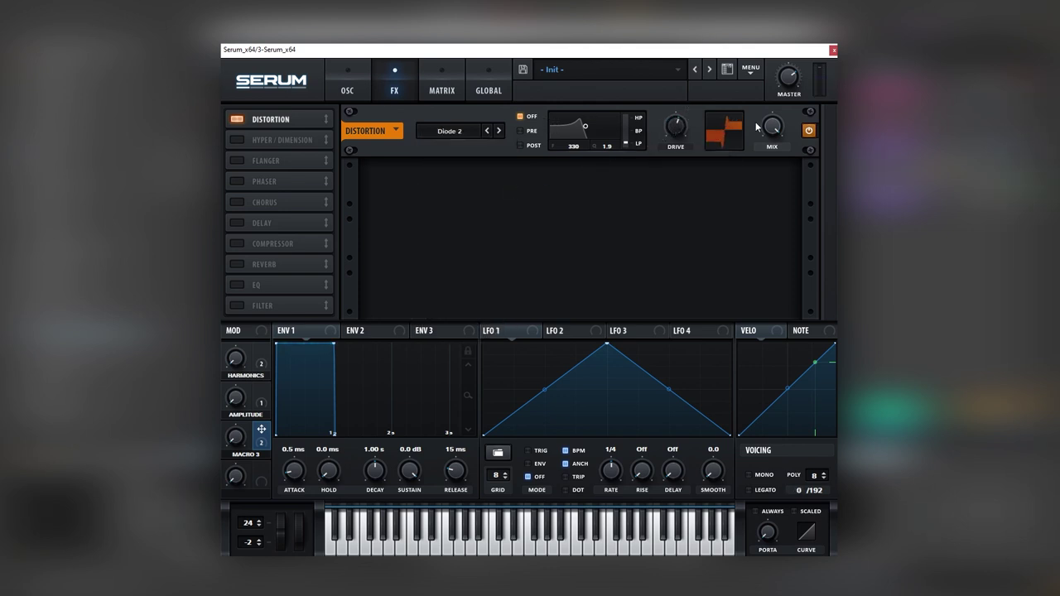
pyautogui.moveTo(772, 126); pyautogui.dragTo(751, 168)
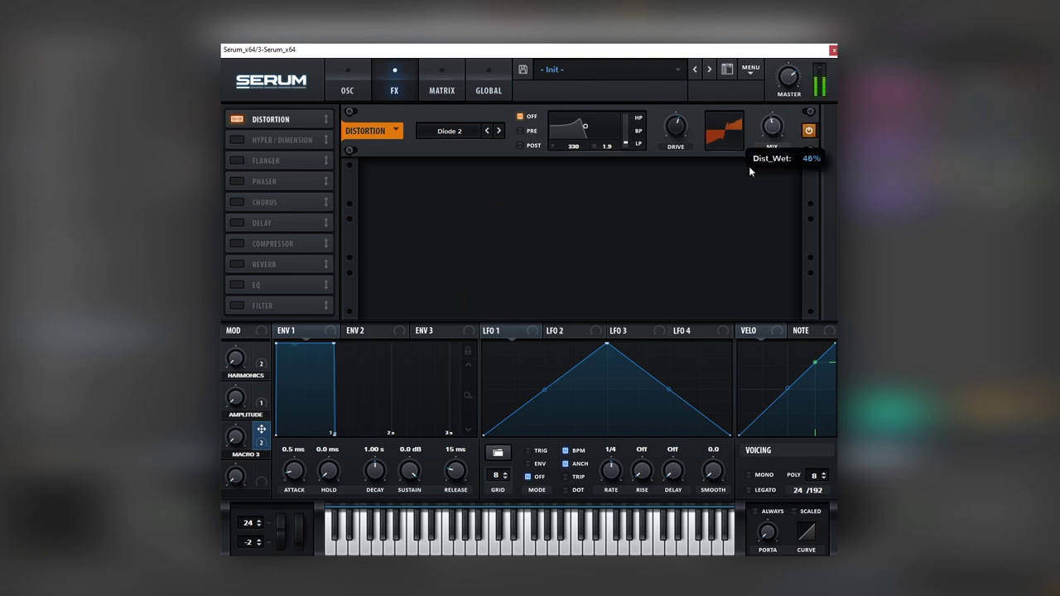
# Place the distortion's filter before the drive as a high-pass with a frequency of about 452 and Q of 0.1
pyautogui.click(530, 132)
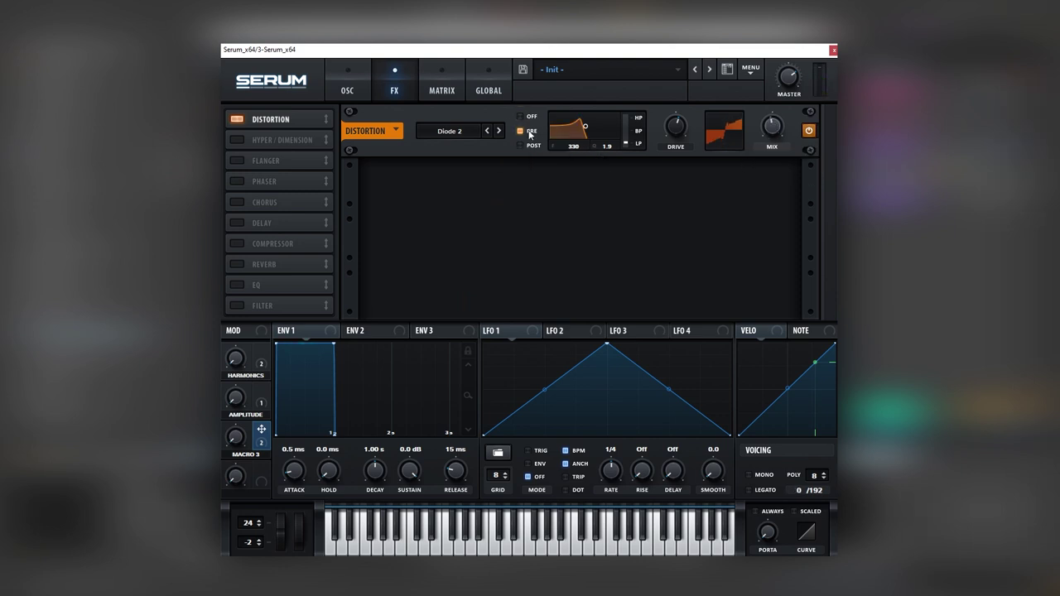
pyautogui.moveTo(623, 143); pyautogui.dragTo(627, 100)
pyautogui.moveTo(586, 131); pyautogui.dragTo(590, 149)
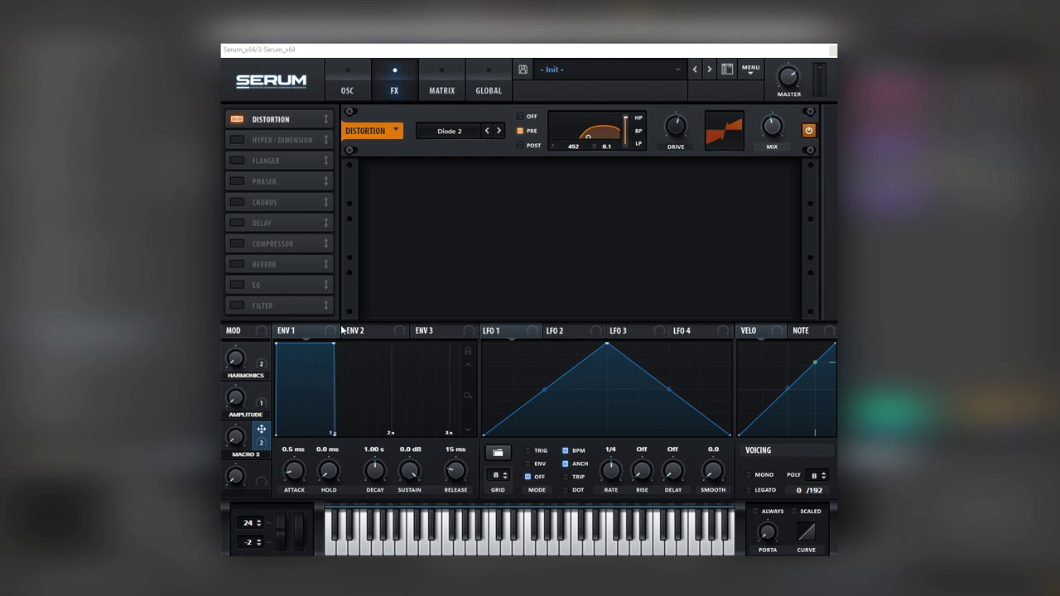
# Assign the Harmonics macro to the distortion filter's frequency, sweep the macro and fine-tune the filter's type slider
pyautogui.moveTo(265, 358); pyautogui.dragTo(564, 123)
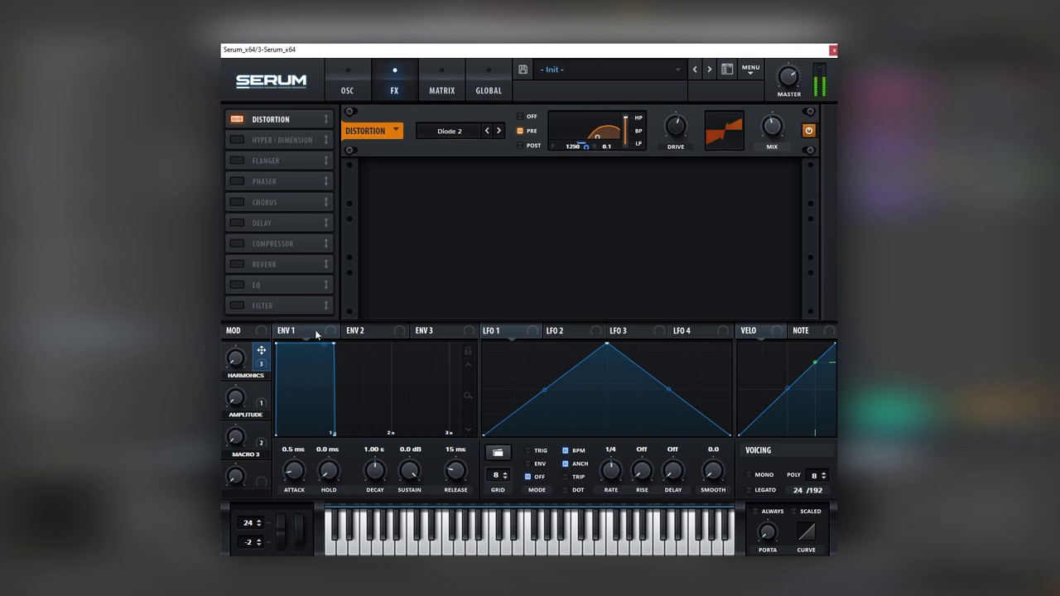
pyautogui.moveTo(237, 358); pyautogui.dragTo(301, 248)
pyautogui.moveTo(627, 122)
pyautogui.moveTo(626, 121); pyautogui.dragTo(625, 124)
# Enable the Flanger after the distortion, set its depth to 0%, assign Harmonics to the depth and lower the feedback
pyautogui.click(236, 168)
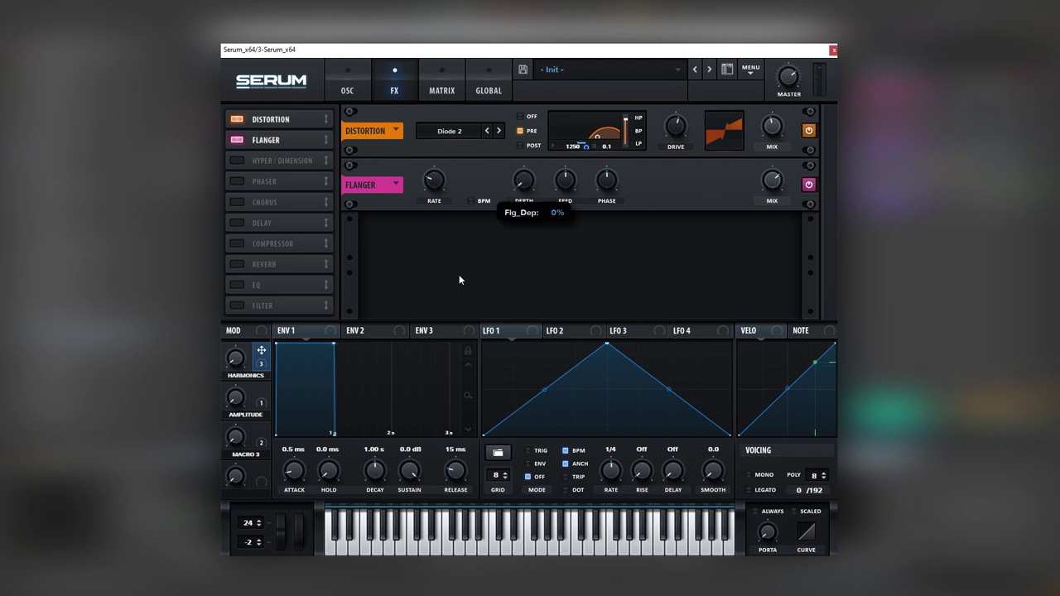
pyautogui.moveTo(261, 350); pyautogui.dragTo(505, 189)
pyautogui.moveTo(235, 360); pyautogui.dragTo(300, 395)
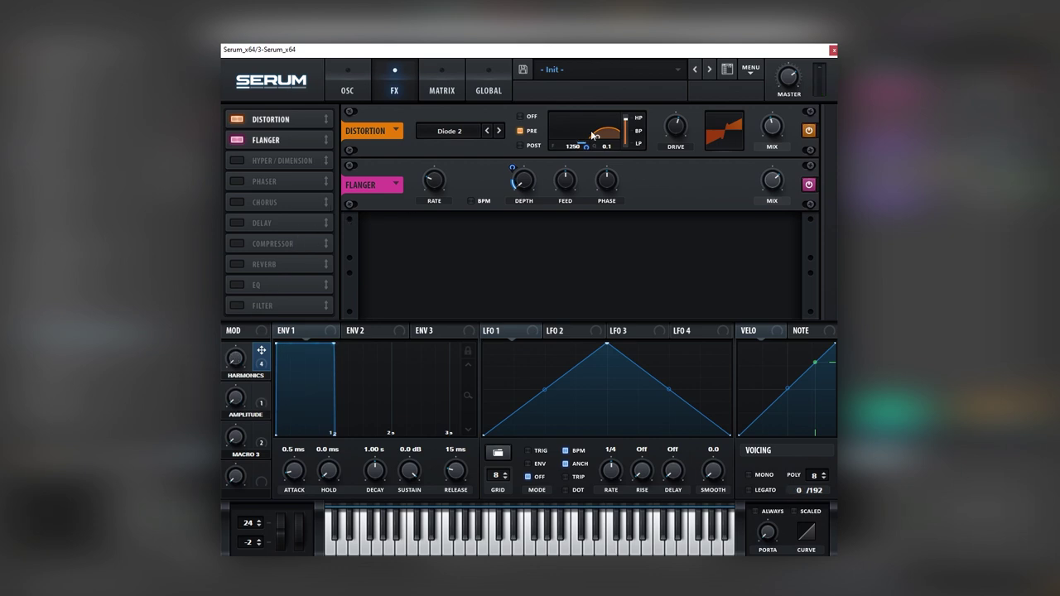
pyautogui.moveTo(568, 184); pyautogui.dragTo(564, 195)
# Enable the Phaser after the flanger, lower its frequency and mix, and assign the Harmonics macro to its frequency
pyautogui.click(236, 182)
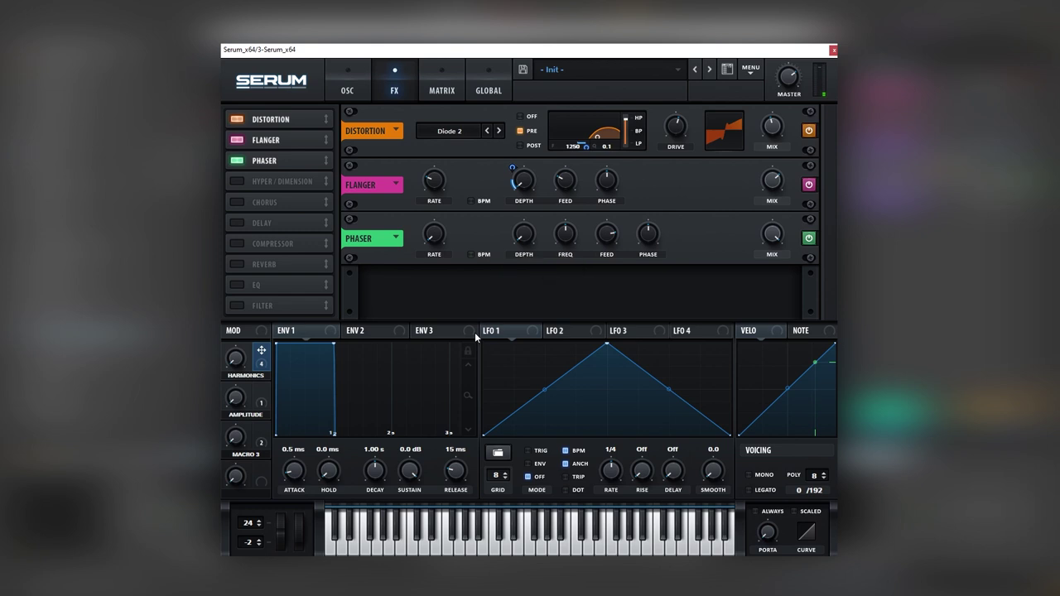
pyautogui.moveTo(571, 238); pyautogui.dragTo(565, 253)
pyautogui.moveTo(559, 236); pyautogui.dragTo(562, 233)
pyautogui.moveTo(245, 359); pyautogui.dragTo(248, 405)
# Add an MG Low 6 Filter effect after the phaser with its cutoff at 61 Hz, controlled by the Amplitude macro
pyautogui.click(236, 306)
pyautogui.moveTo(248, 305); pyautogui.dragTo(283, 229)
pyautogui.click(441, 294)
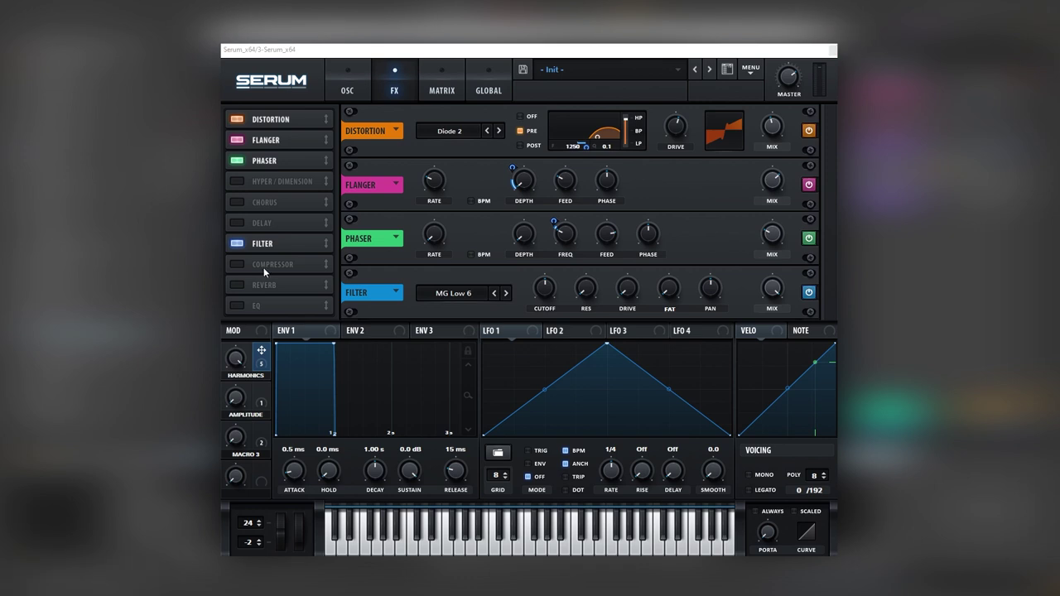
pyautogui.moveTo(546, 288); pyautogui.dragTo(540, 308)
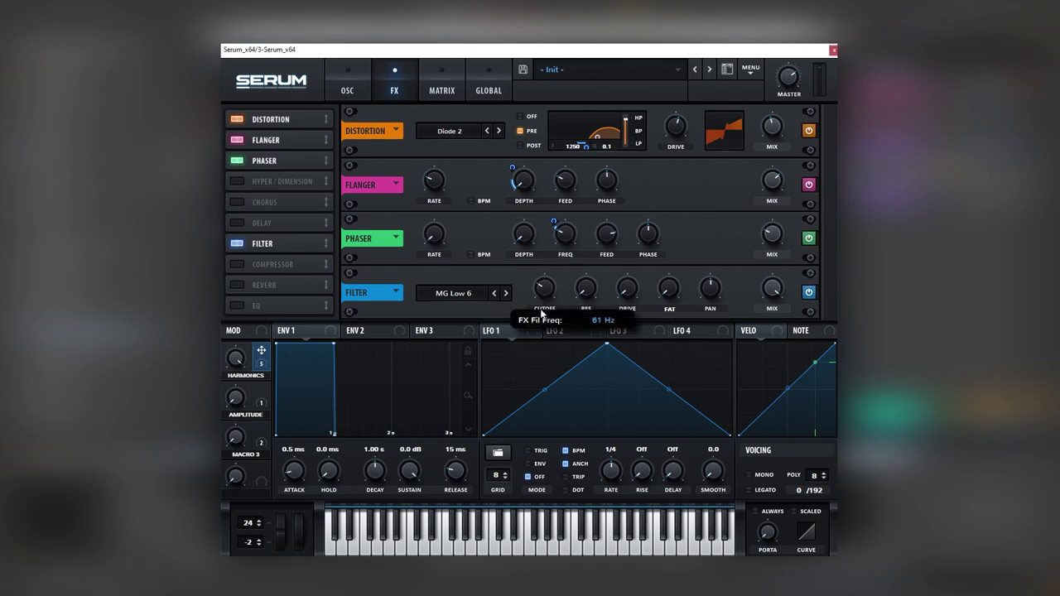
pyautogui.moveTo(262, 397); pyautogui.dragTo(548, 289)
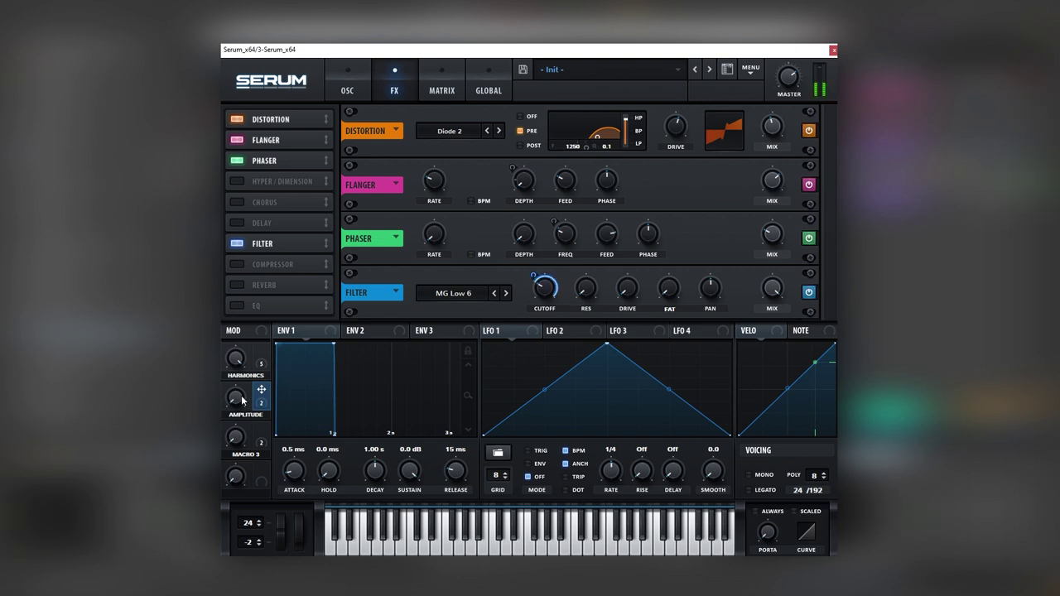
pyautogui.moveTo(242, 397); pyautogui.dragTo(447, 333)
# Enable the Chorus effect, place it after the filter and raise its mix
pyautogui.click(256, 203)
pyautogui.moveTo(256, 202); pyautogui.dragTo(255, 265)
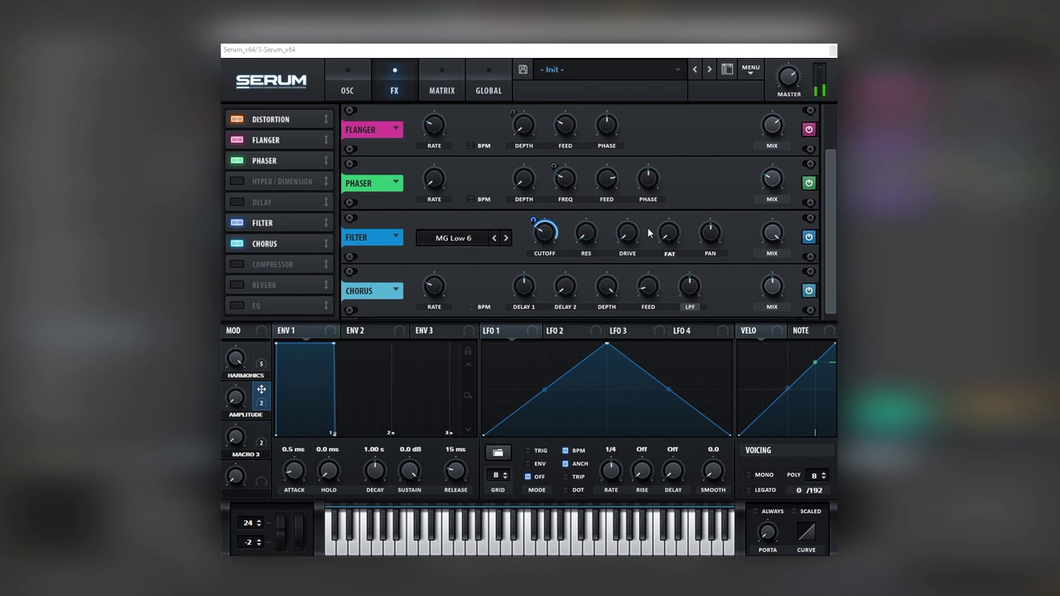
pyautogui.moveTo(769, 285); pyautogui.dragTo(785, 258)
# Lower the chorus LPF, assign the Harmonics macro to it and test the modulation with Harmonics at 100%
pyautogui.moveTo(692, 289); pyautogui.dragTo(440, 357)
pyautogui.moveTo(686, 291); pyautogui.dragTo(696, 283)
pyautogui.moveTo(260, 361); pyautogui.dragTo(689, 287)
pyautogui.moveTo(678, 275); pyautogui.dragTo(686, 290)
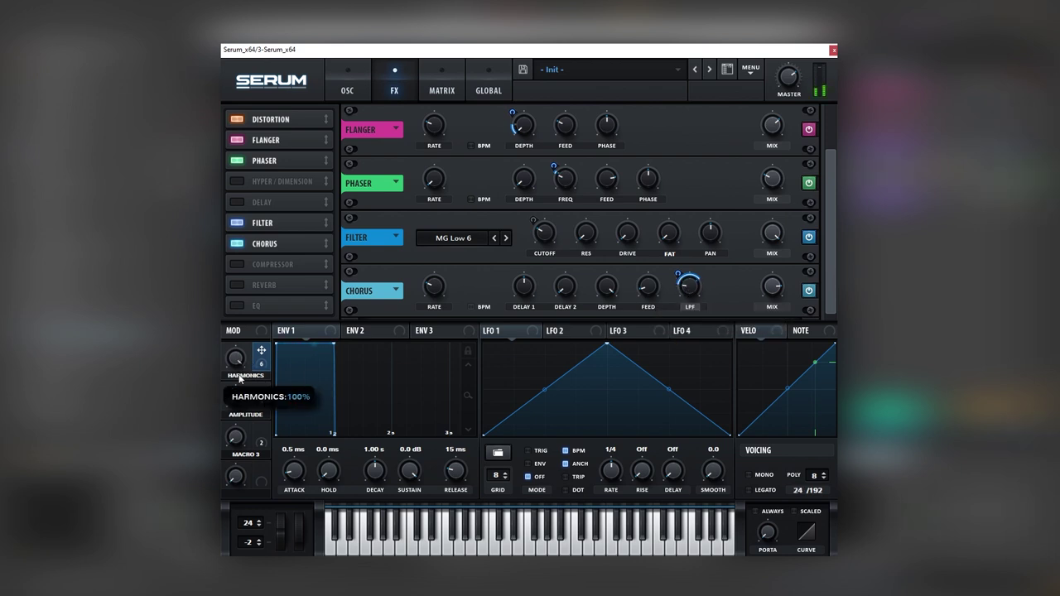
pyautogui.moveTo(235, 358); pyautogui.dragTo(235, 358)
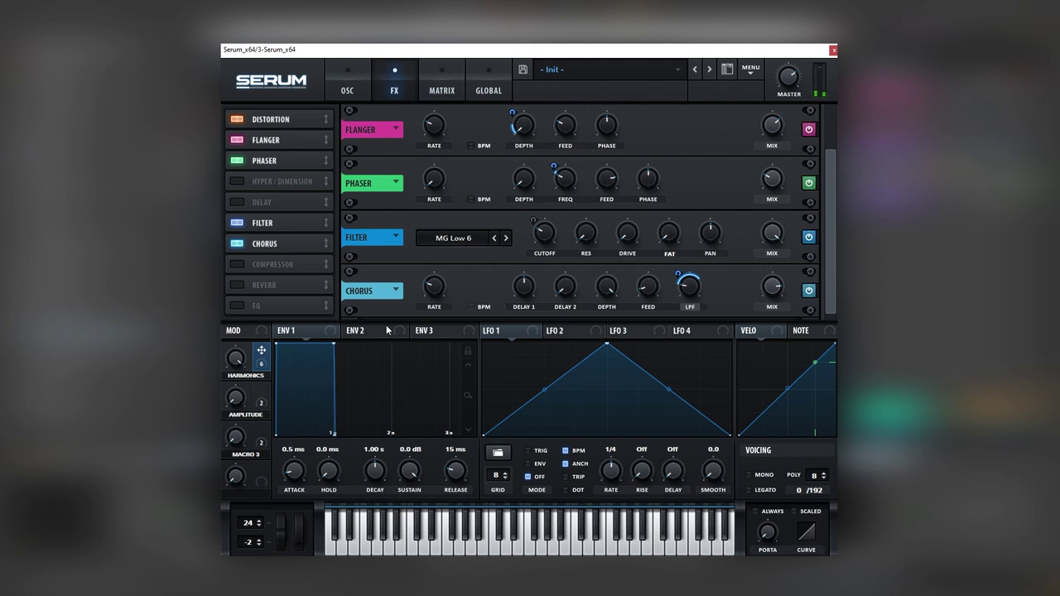
# Add Hyper/Dimension and a multiband Compressor after the chorus, and raise the compressor's gain
pyautogui.click(240, 182)
pyautogui.moveTo(241, 181); pyautogui.dragTo(275, 276)
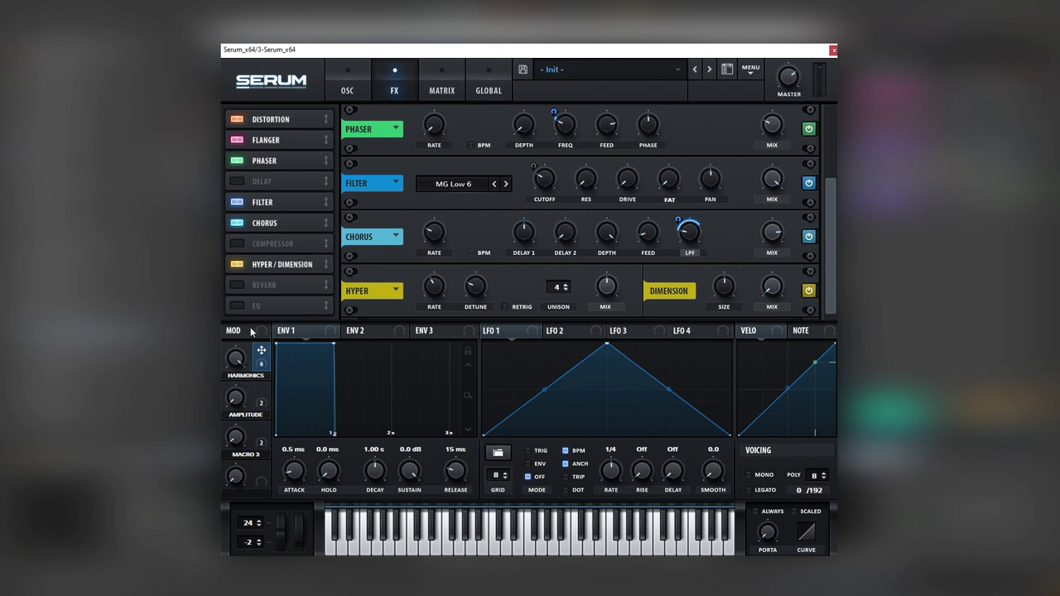
pyautogui.click(238, 243)
pyautogui.moveTo(238, 244); pyautogui.dragTo(254, 299)
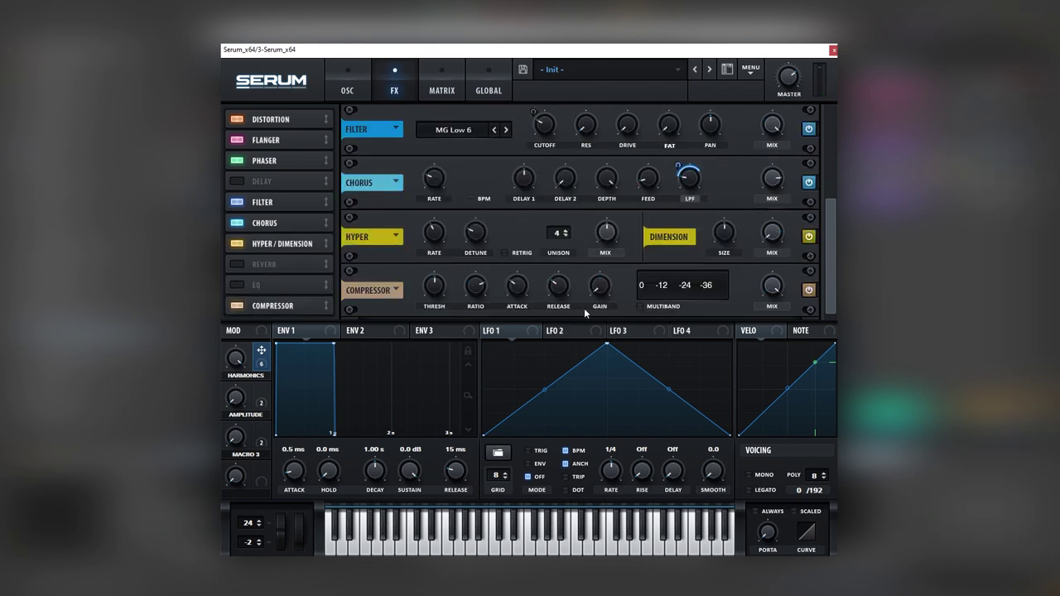
pyautogui.click(655, 306)
pyautogui.moveTo(591, 294); pyautogui.dragTo(606, 264)
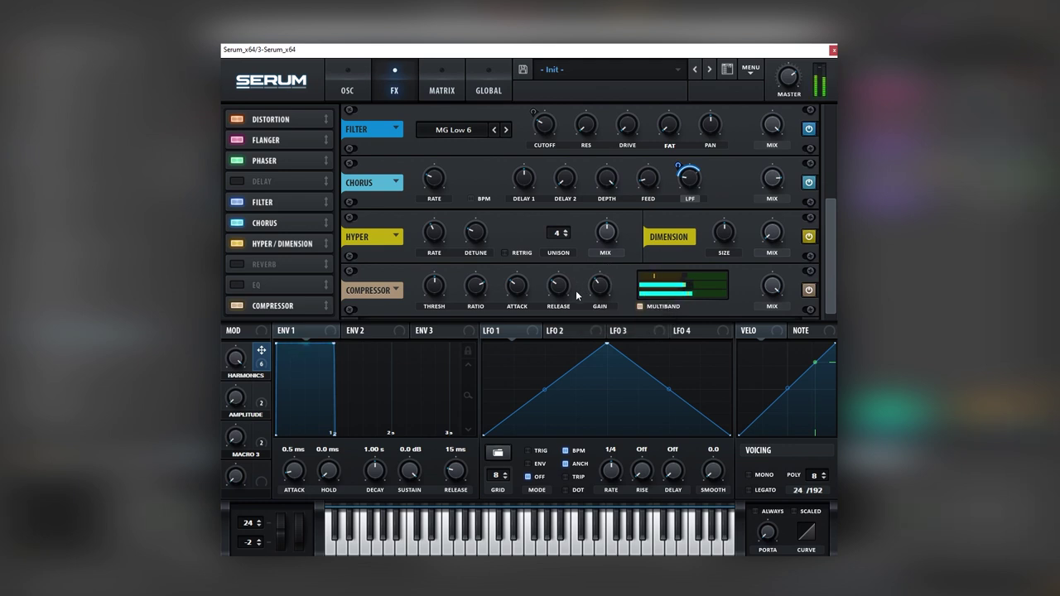
# Return to the oscillator view and sweep the Amplitude macro to check the sound
pyautogui.click(347, 86)
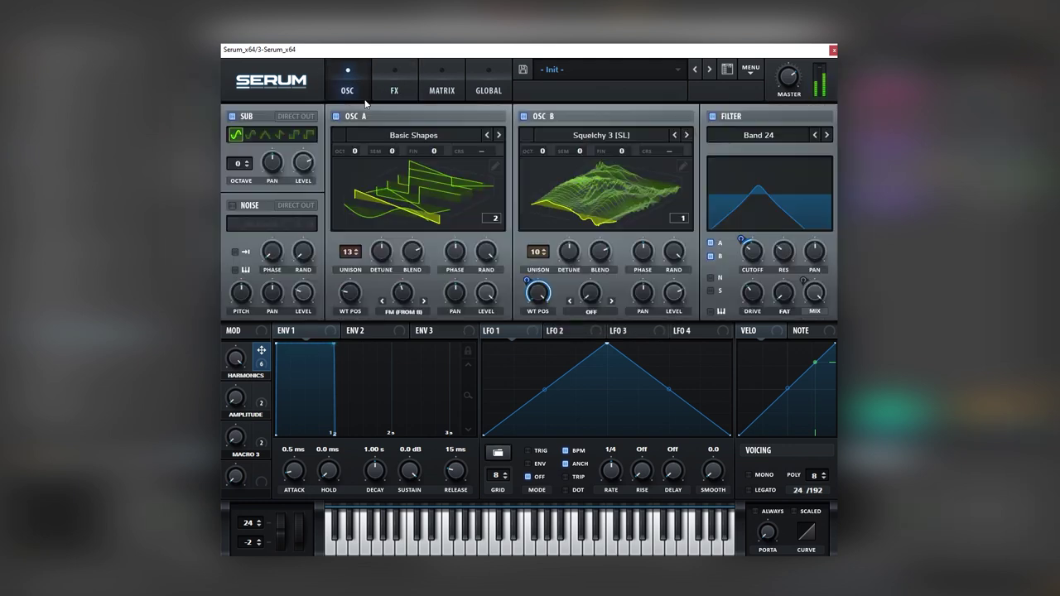
pyautogui.moveTo(244, 396); pyautogui.dragTo(244, 352)
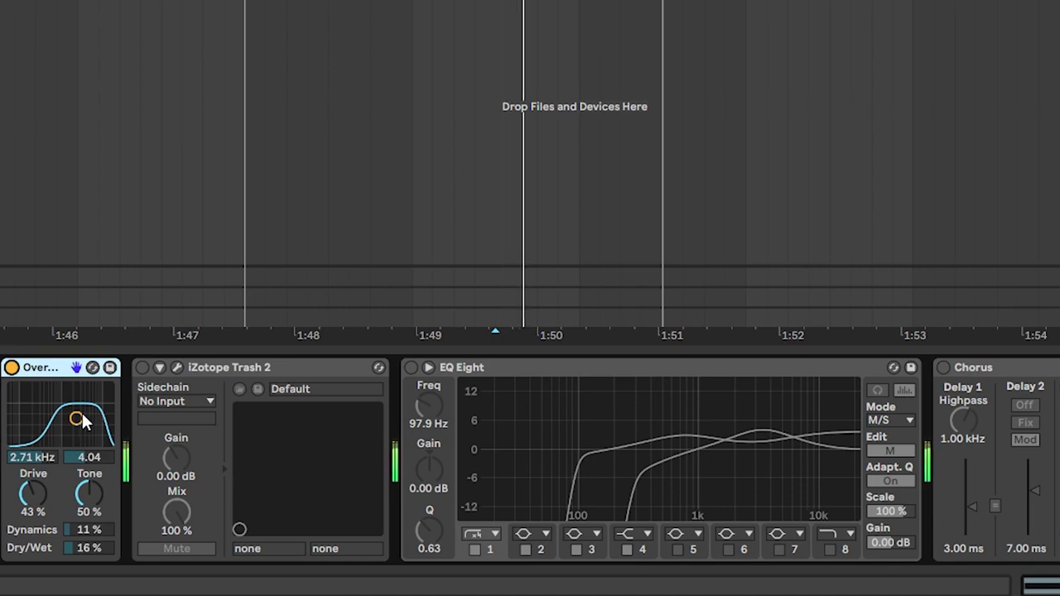
# In Ableton Live, enable iZotope Trash 2, open it and examine the distortion settings of its three bands
pyautogui.click(141, 368)
pyautogui.click(178, 368)
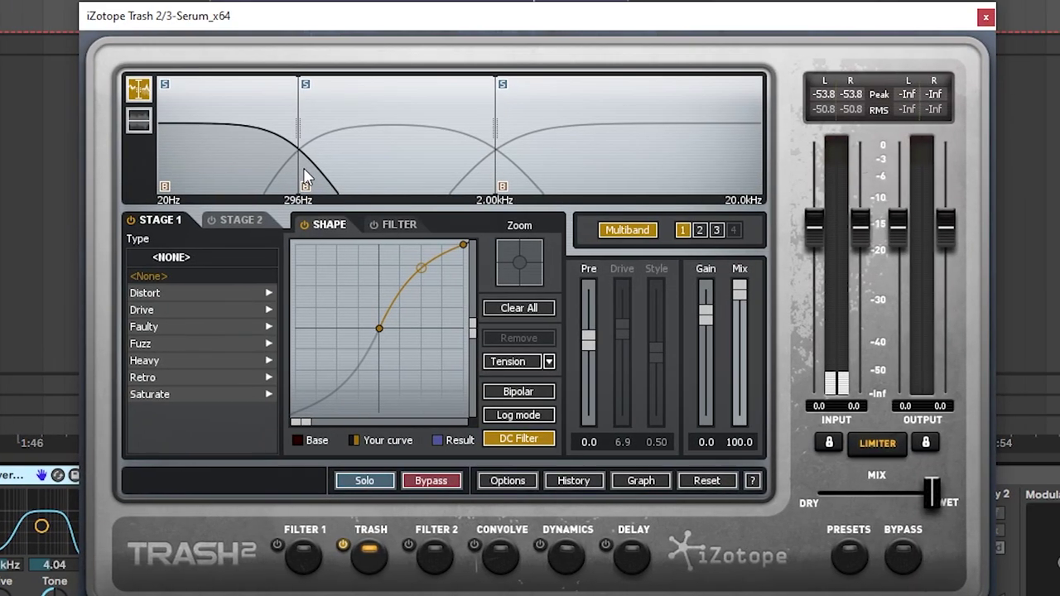
pyautogui.click(437, 160)
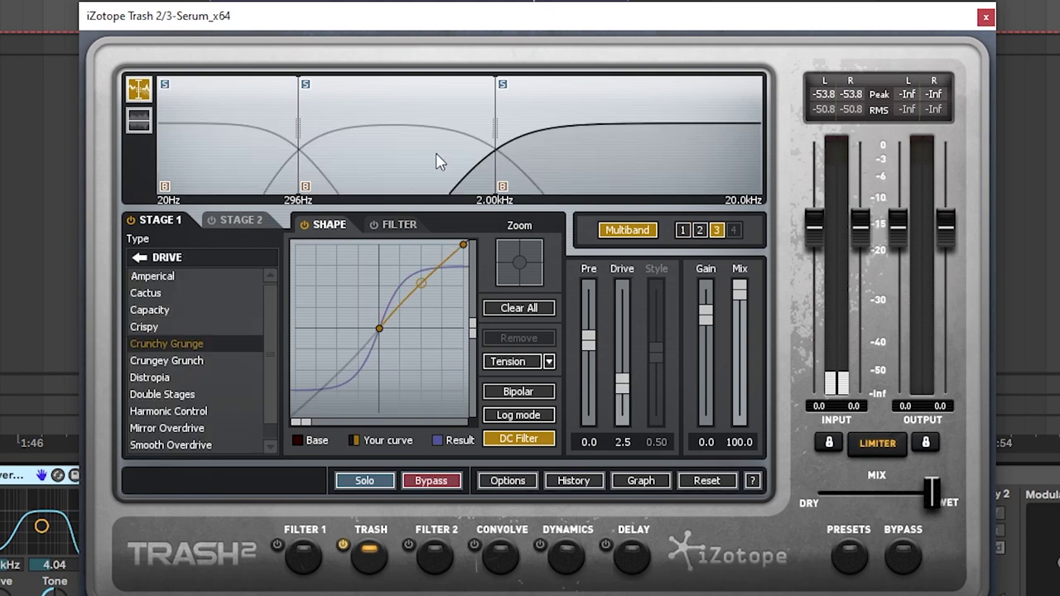
pyautogui.click(256, 156)
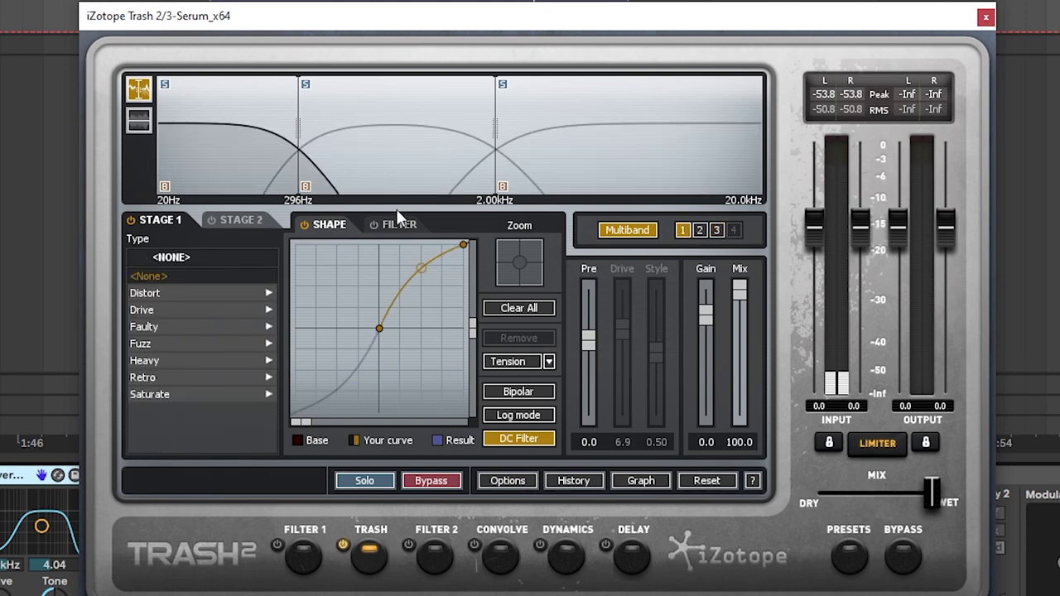
pyautogui.click(416, 158)
pyautogui.click(557, 146)
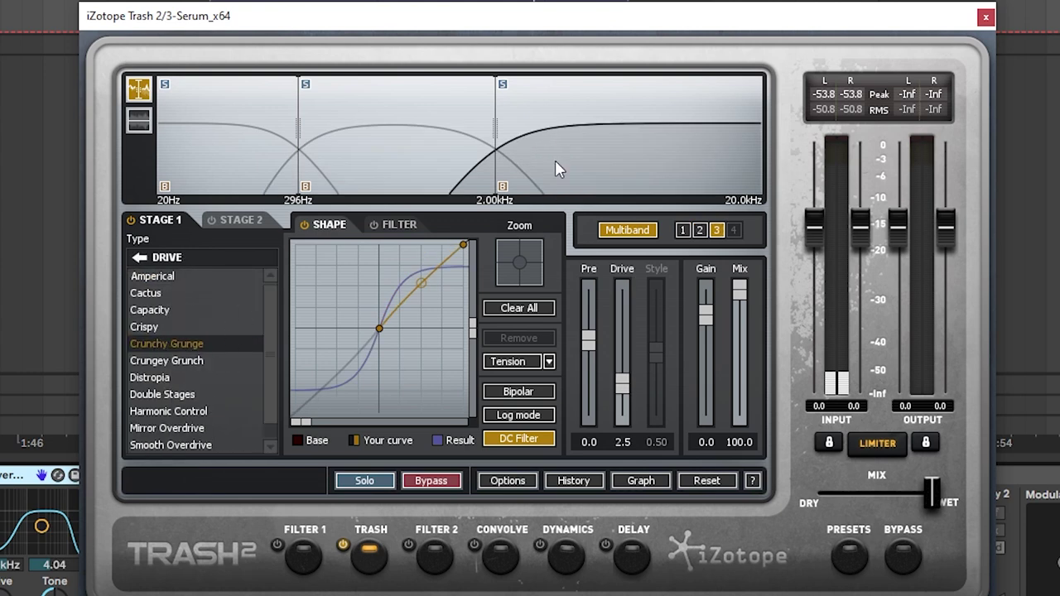
# Enable EQ Eight after Trash 2 and review its mid and side curves
pyautogui.press('space')
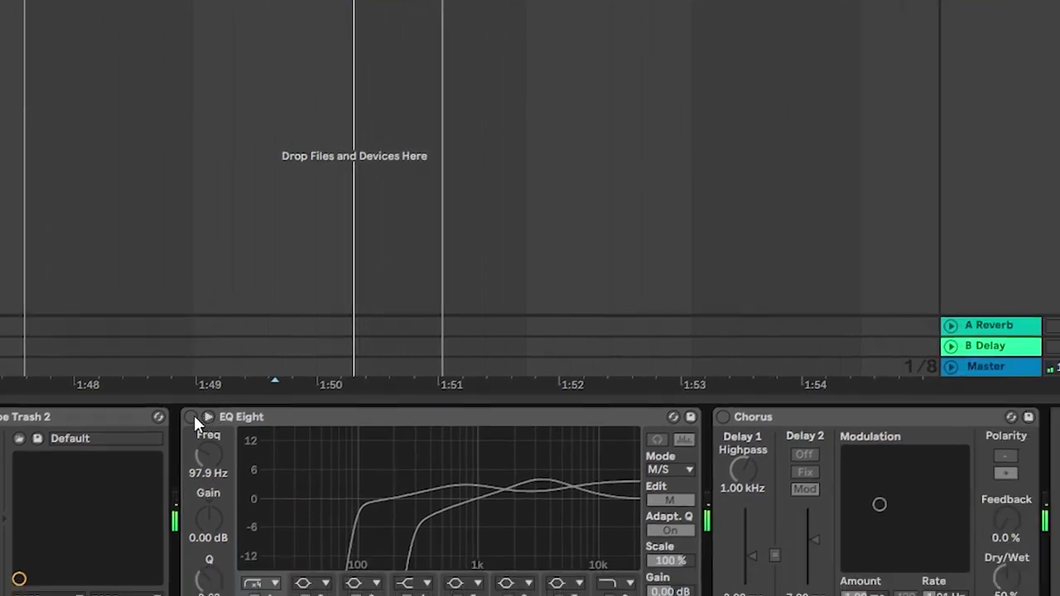
pyautogui.click(192, 417)
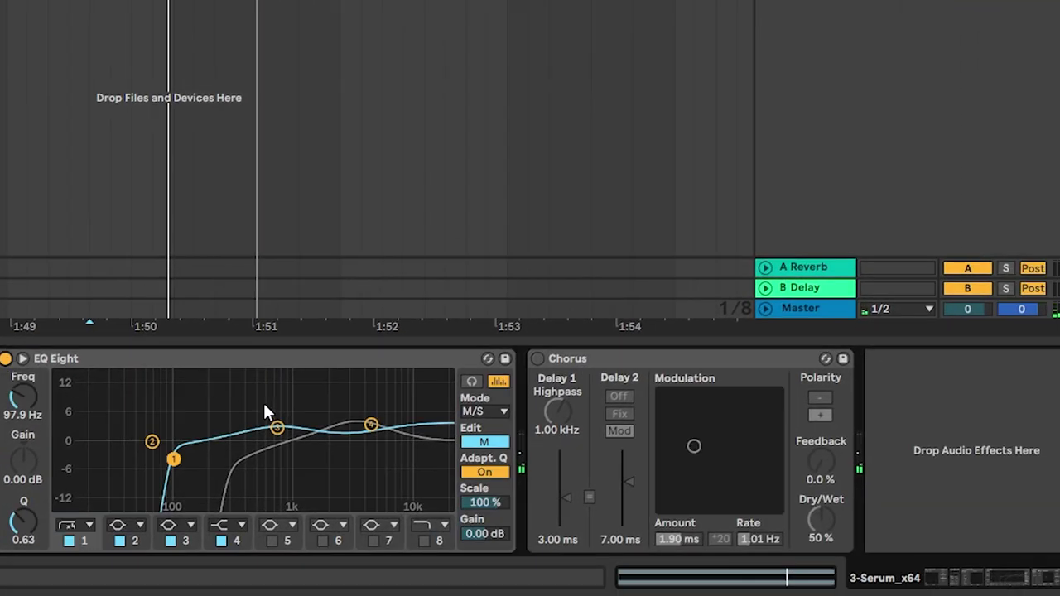
pyautogui.click(486, 443)
pyautogui.click(486, 443)
pyautogui.click(486, 443)
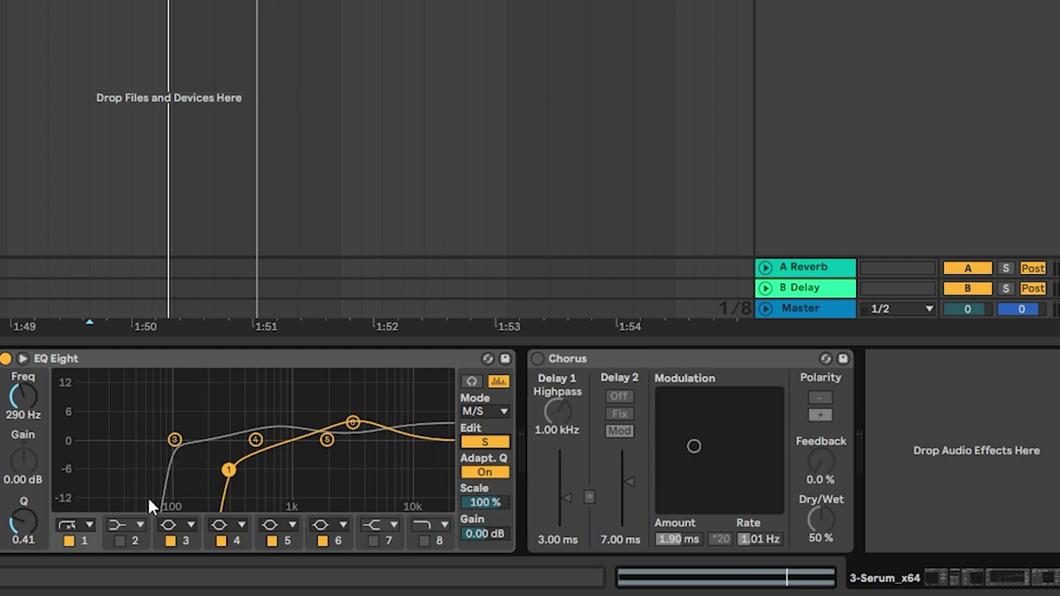
pyautogui.click(486, 445)
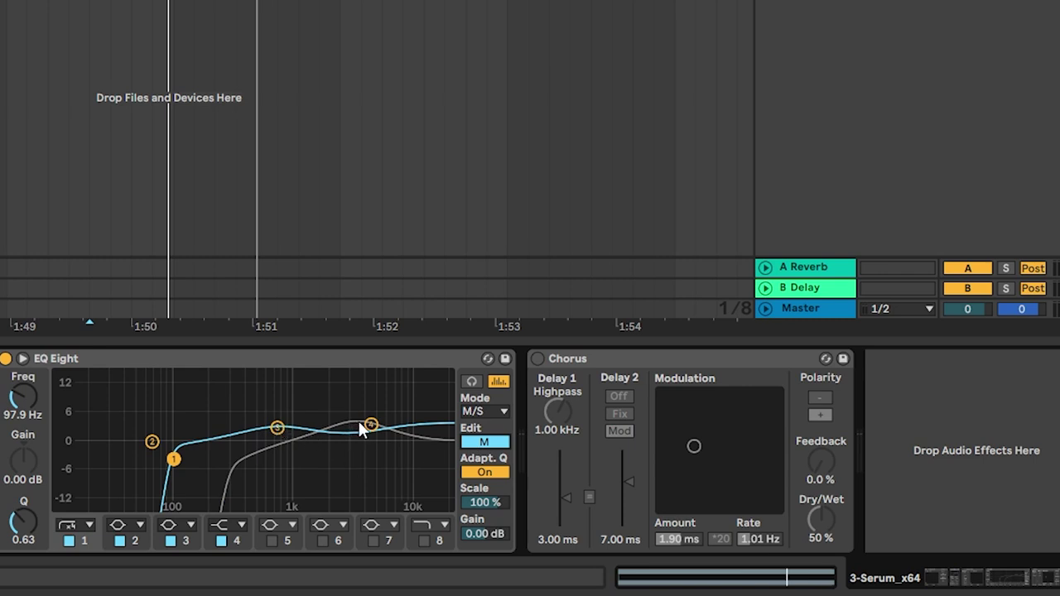
pyautogui.click(489, 443)
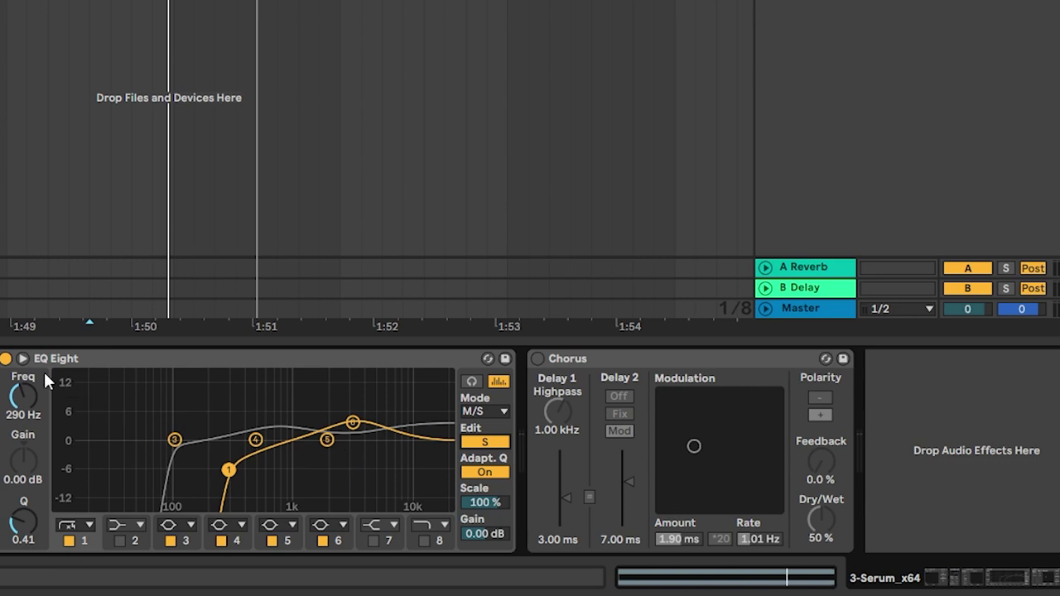
# Compare the playback with EQ Eight bypassed and active
pyautogui.press('space')
pyautogui.click(6, 359)
pyautogui.click(7, 358)
# Enable the Chorus device, set its Dry/Wet to 27% and play the result
pyautogui.click(537, 356)
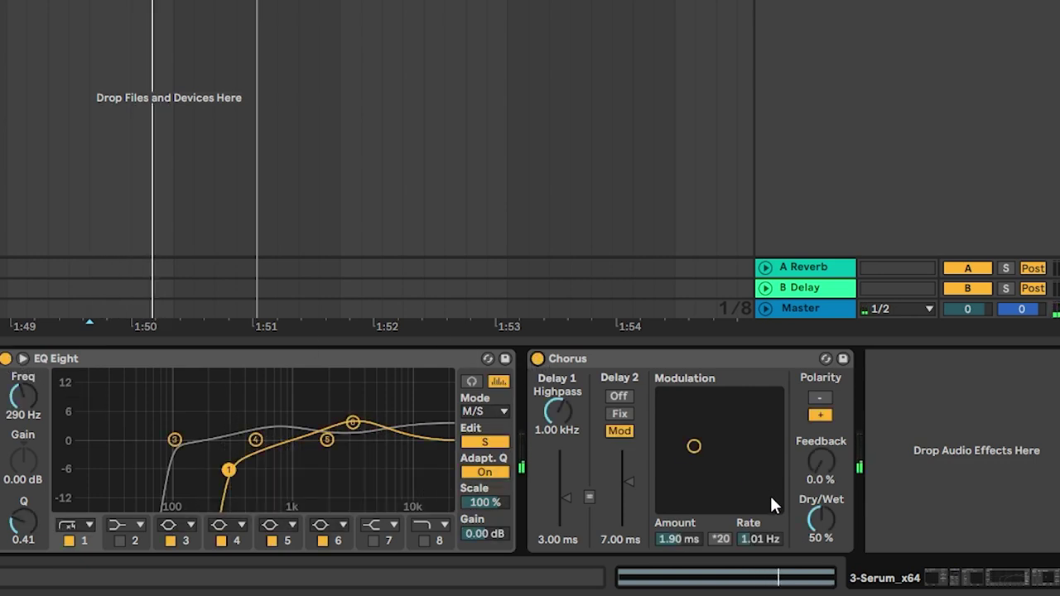
pyautogui.moveTo(819, 521); pyautogui.dragTo(820, 530)
pyautogui.press('space')
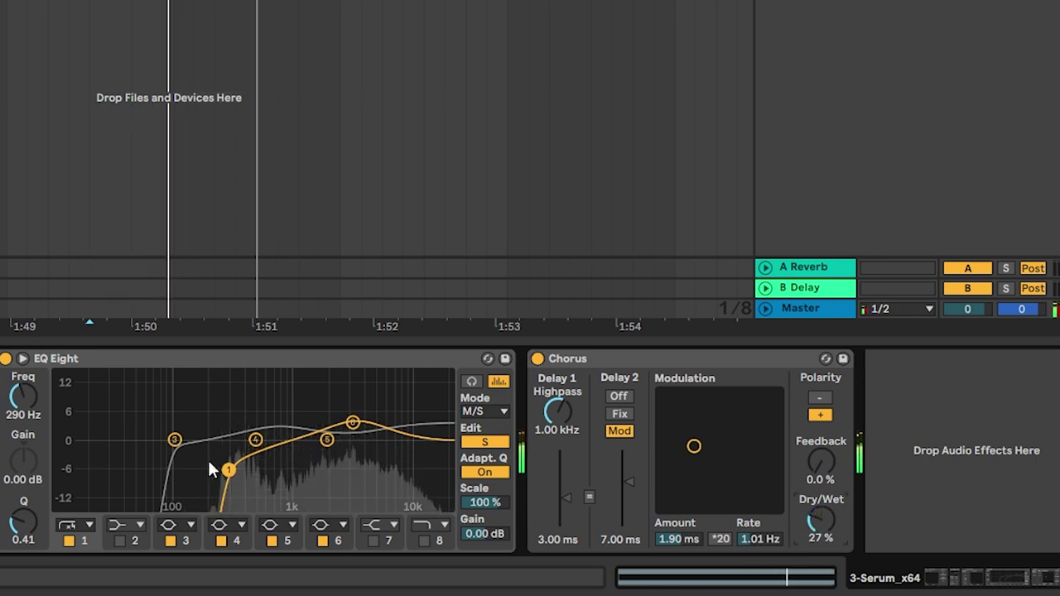
# Open Serum on the bass track and rename its third macro PITCH
pyautogui.hotkey('ctrl', 'alt', 'p')
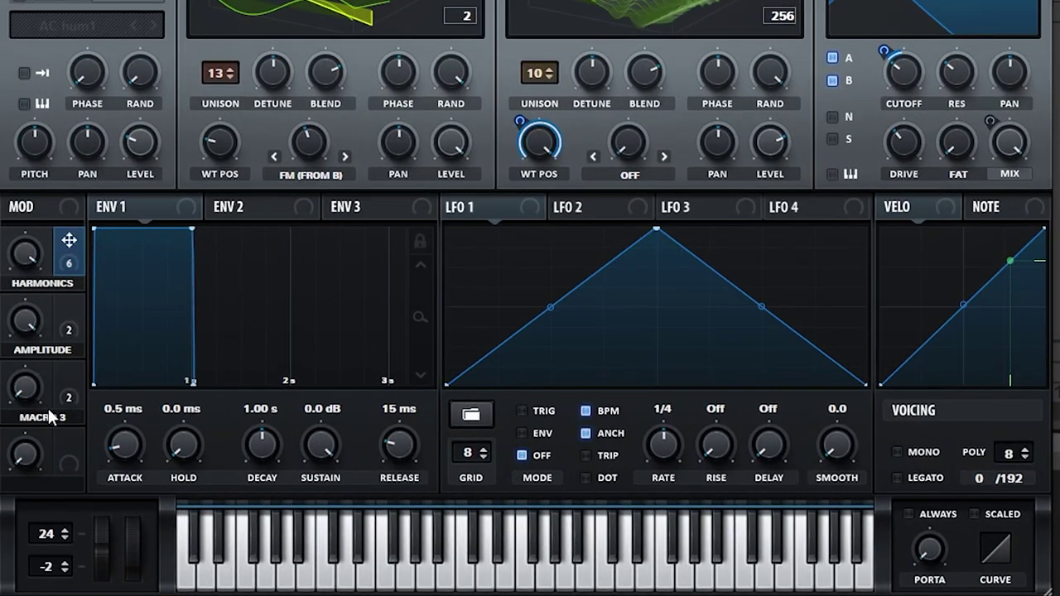
pyautogui.write('PITCH')
pyautogui.press('Return')
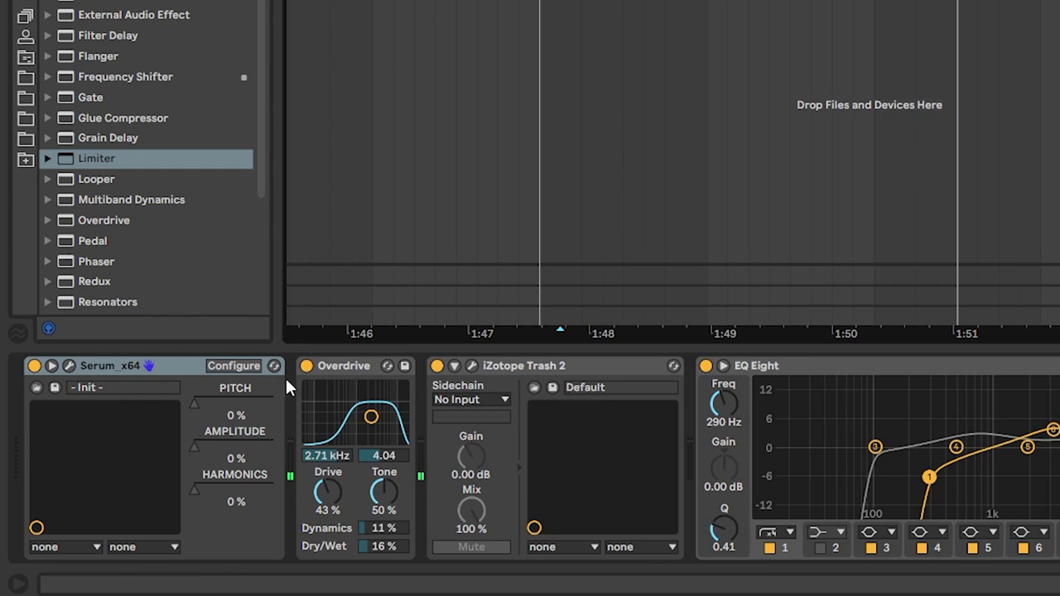
# Check Serum's configured macro parameters, show the AMPLITUDE automation on its track and loop 80.3 to 81.3
pyautogui.click(231, 366)
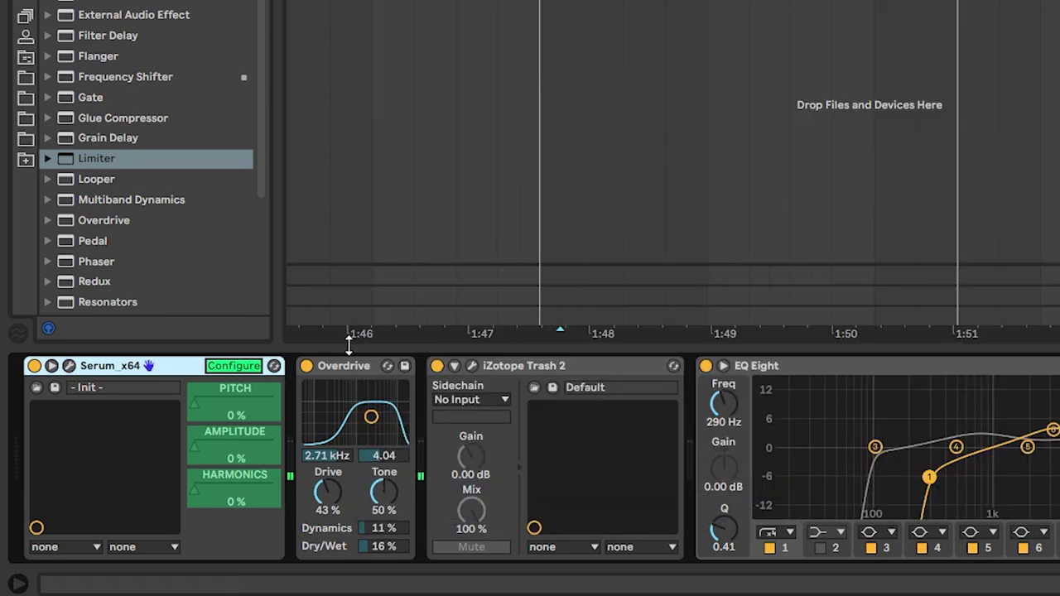
pyautogui.click(234, 366)
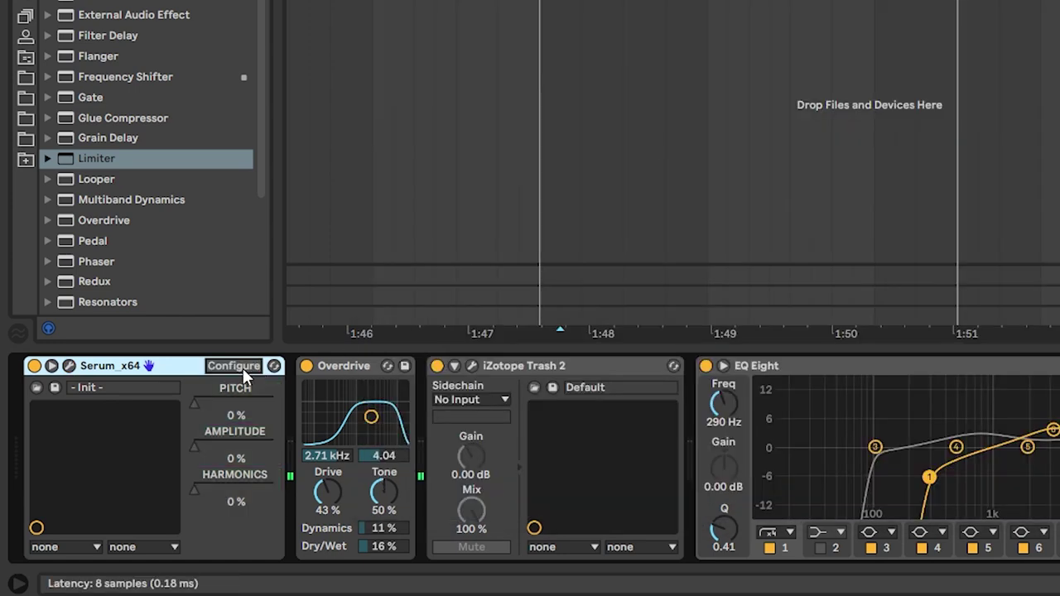
pyautogui.rightClick(239, 451)
pyautogui.click(286, 449)
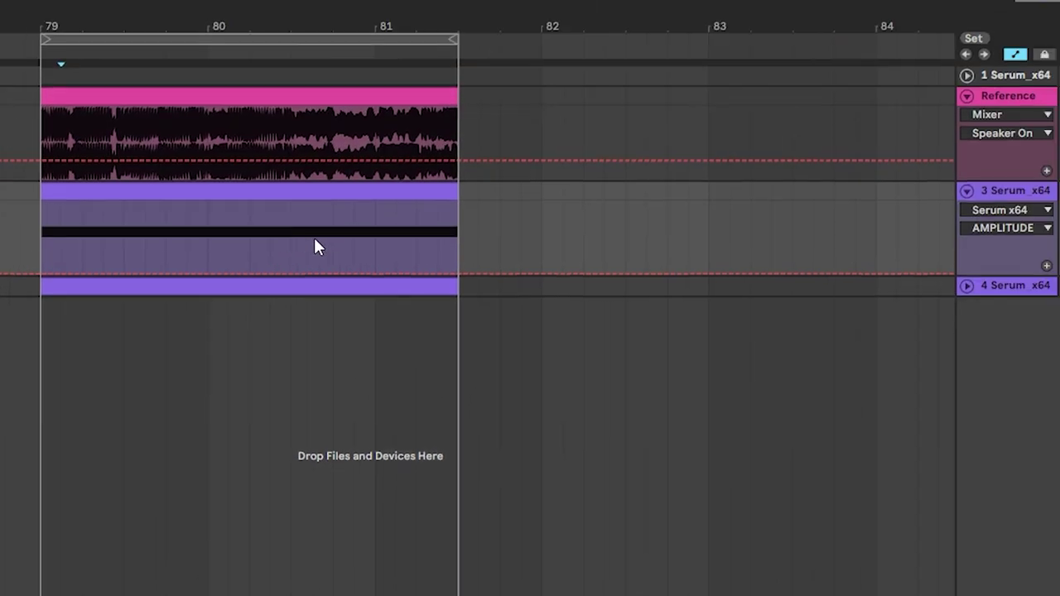
pyautogui.moveTo(289, 232); pyautogui.dragTo(460, 218)
pyautogui.hotkey('ctrl', 'l')
pyautogui.click(295, 272)
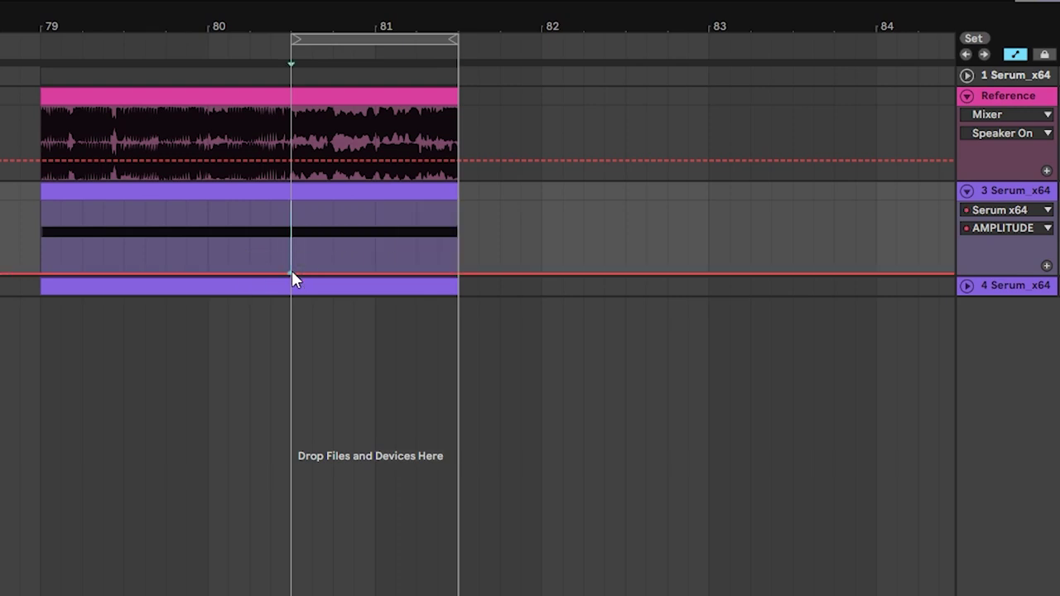
# Draw an AMPLITUDE automation peak of 0.93 between 80.3 and 80.4, followed by a half-length peak starting at 80.4
pyautogui.moveTo(295, 272); pyautogui.dragTo(334, 273)
pyautogui.moveTo(339, 224); pyautogui.dragTo(291, 227)
pyautogui.moveTo(332, 29); pyautogui.dragTo(332, 70)
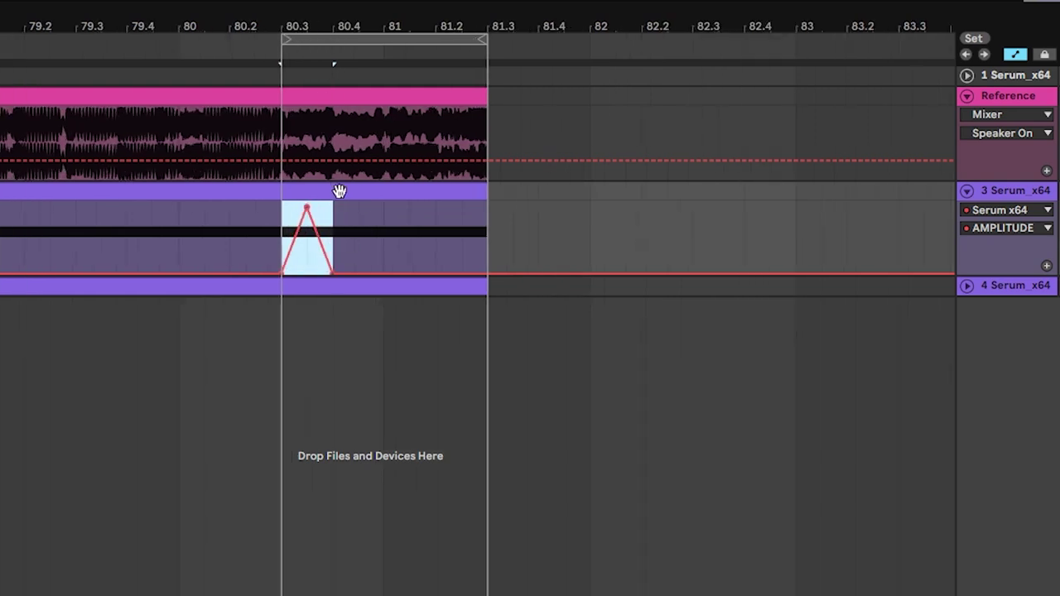
pyautogui.click(339, 192)
pyautogui.click(355, 248)
pyautogui.moveTo(344, 270)
pyautogui.mouseDown()
pyautogui.moveTo(345, 203)
pyautogui.moveTo(358, 204)
pyautogui.moveTo(356, 268)
pyautogui.mouseUp()
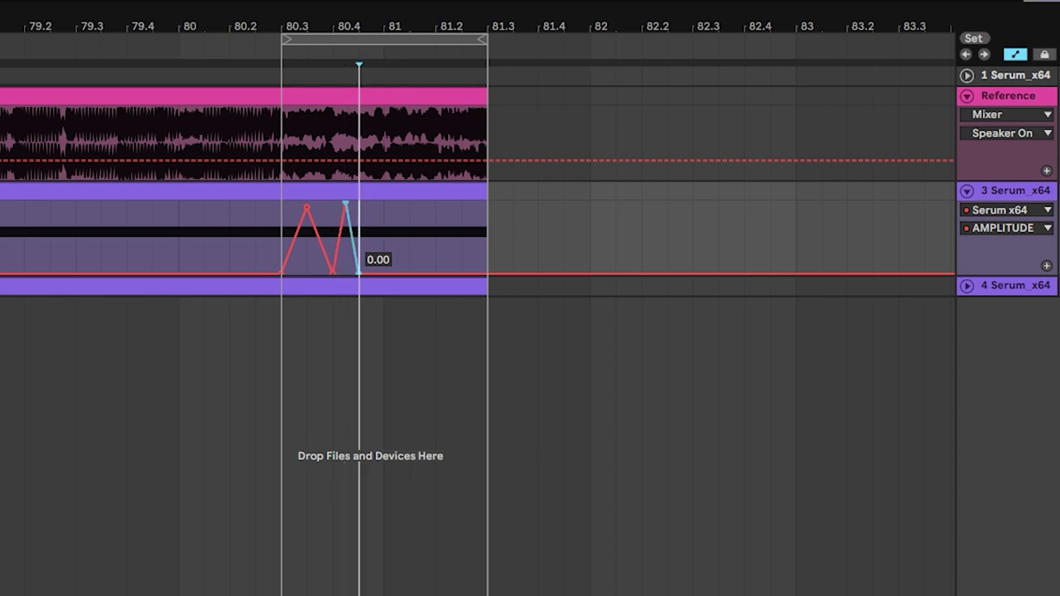
# Duplicate the short AMPLITUDE peak so the copy ends at 81, and play the loop from 80.3
pyautogui.moveTo(382, 224); pyautogui.dragTo(335, 217)
pyautogui.hotkey('ctrl', 'd')
pyautogui.click(279, 208)
pyautogui.press('space')
pyautogui.press('space')
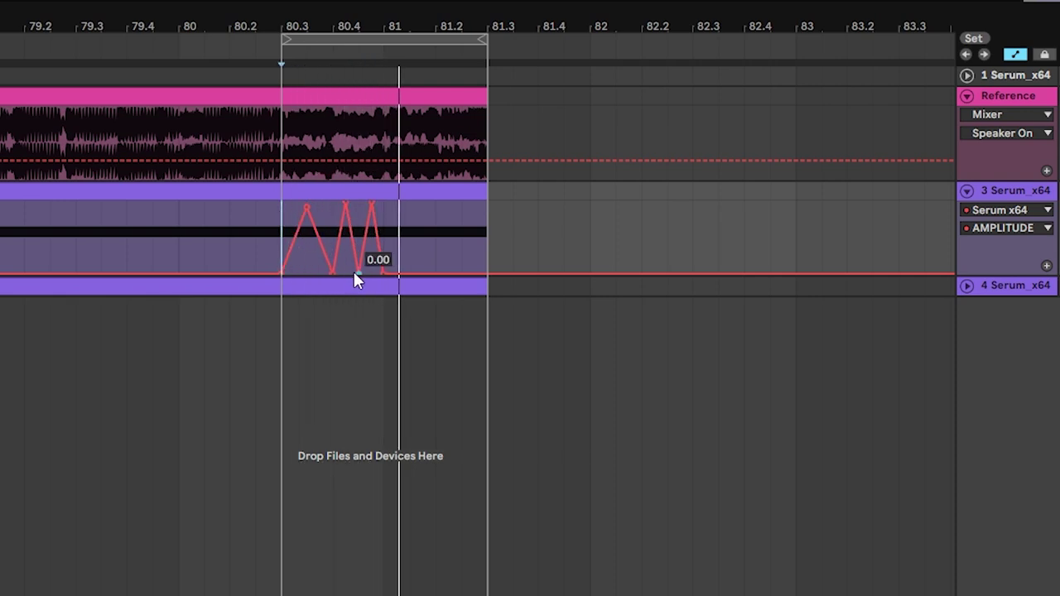
# Widen the second AMPLITUDE peak, centre the third on 81 and add a fourth at 81.2 that falls to zero at 81.3
pyautogui.moveTo(355, 274); pyautogui.dragTo(372, 273)
pyautogui.moveTo(340, 15); pyautogui.dragTo(338, 53)
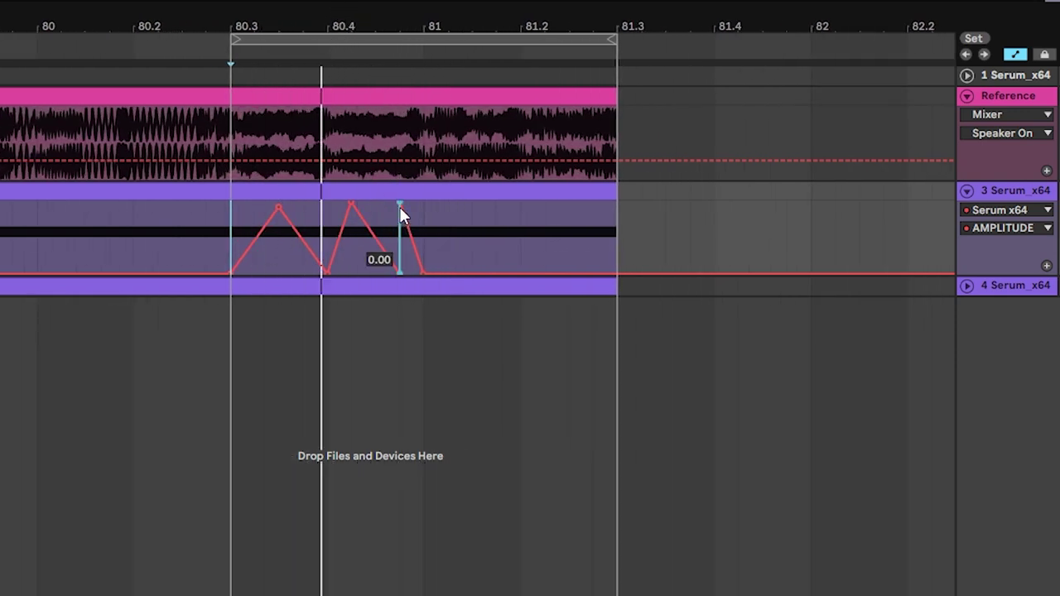
pyautogui.moveTo(401, 205); pyautogui.dragTo(422, 204)
pyautogui.moveTo(424, 273); pyautogui.dragTo(616, 273)
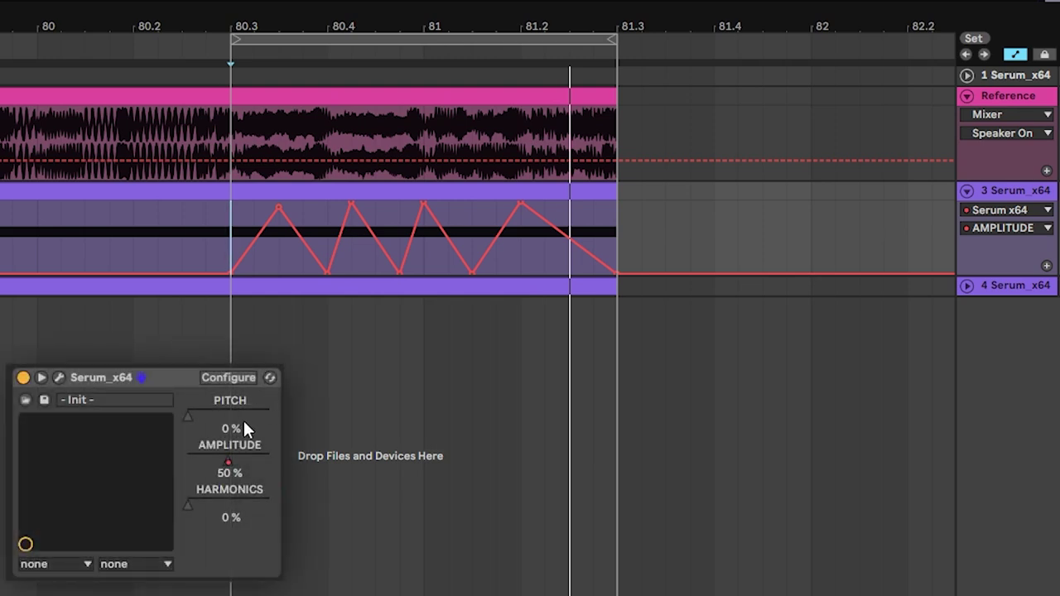
# Give AMPLITUDE its own automation lane and show Serum's HARMONICS automation in the track's main lane
pyautogui.rightClick(222, 509)
pyautogui.click(252, 517)
pyautogui.rightClick(253, 455)
pyautogui.click(258, 464)
pyautogui.click(1046, 266)
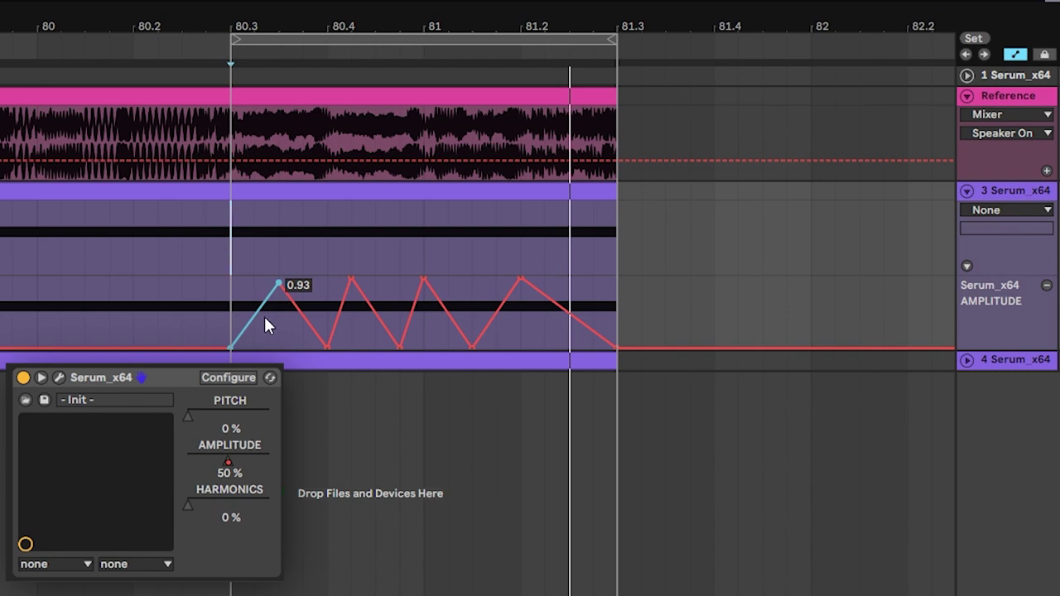
pyautogui.click(249, 493)
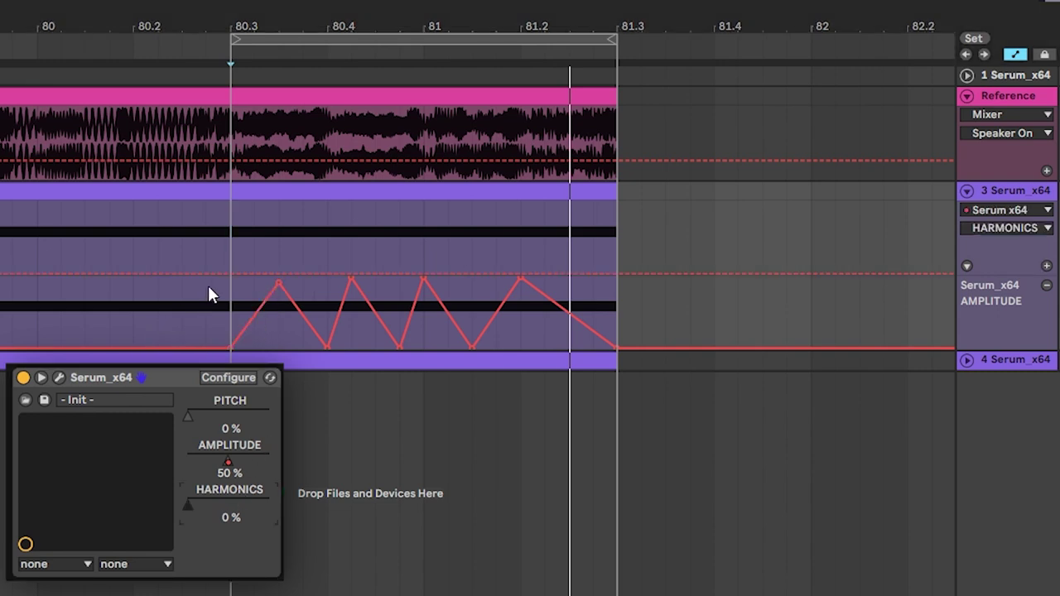
# Draw HARMONICS automation falling from 0.99 at 80.3 to zero at 80.4, and play it
pyautogui.click(254, 242)
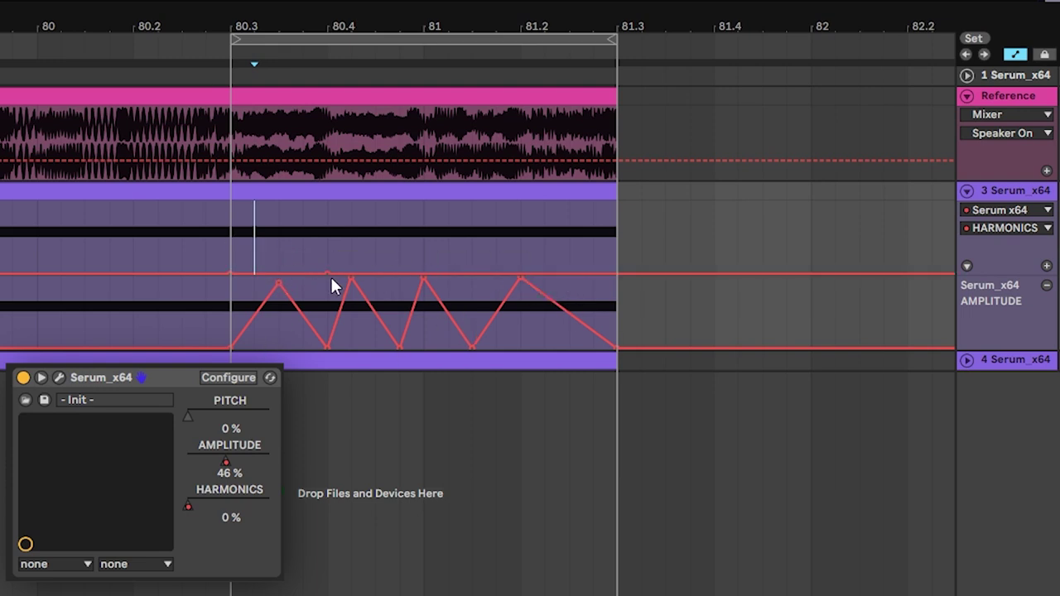
pyautogui.moveTo(268, 271); pyautogui.dragTo(267, 204)
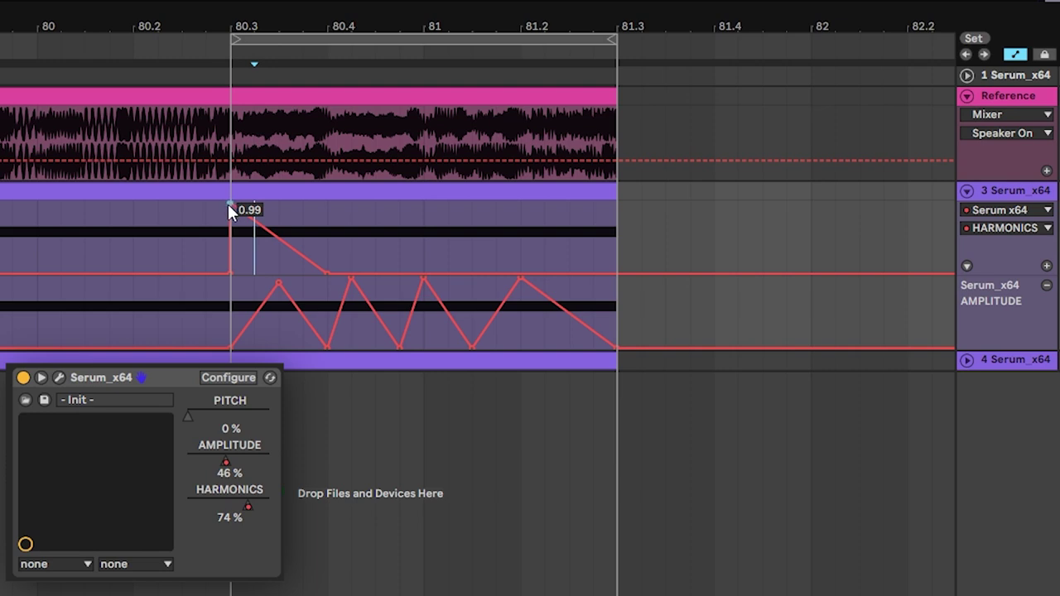
pyautogui.click(221, 235)
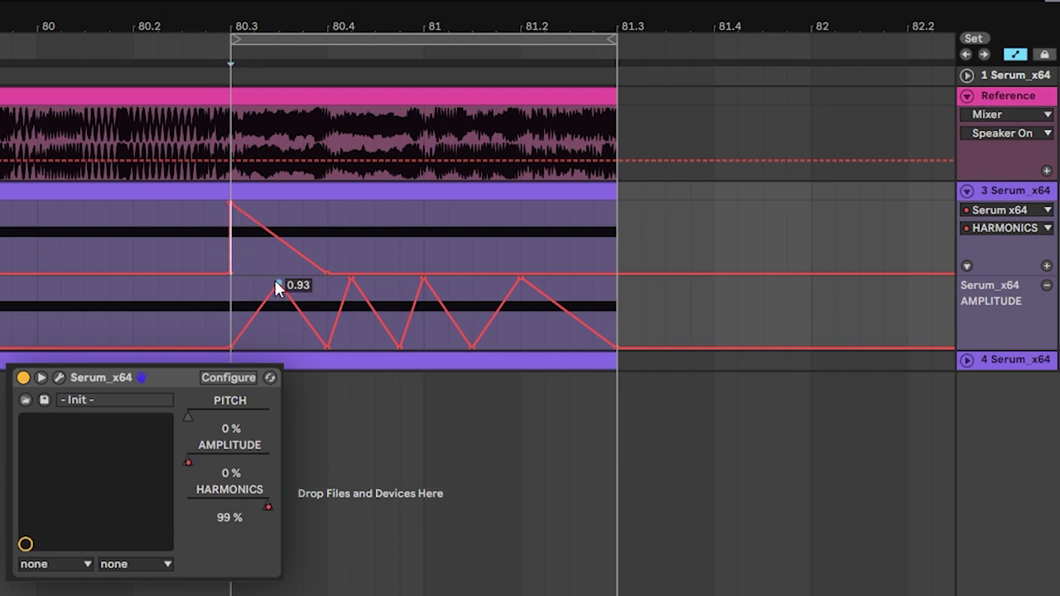
pyautogui.press('space')
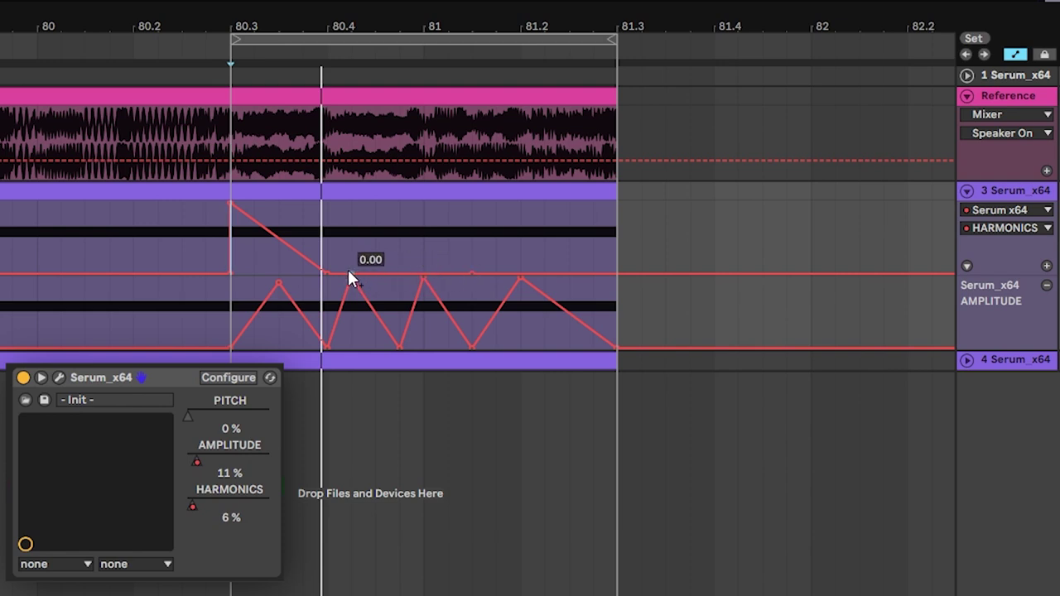
# Ramp HARMONICS up from 80.4 to a peak midway between 81 and 81.2, drop it to about 52% until 81.3, and play the loop
pyautogui.moveTo(348, 273); pyautogui.dragTo(472, 204)
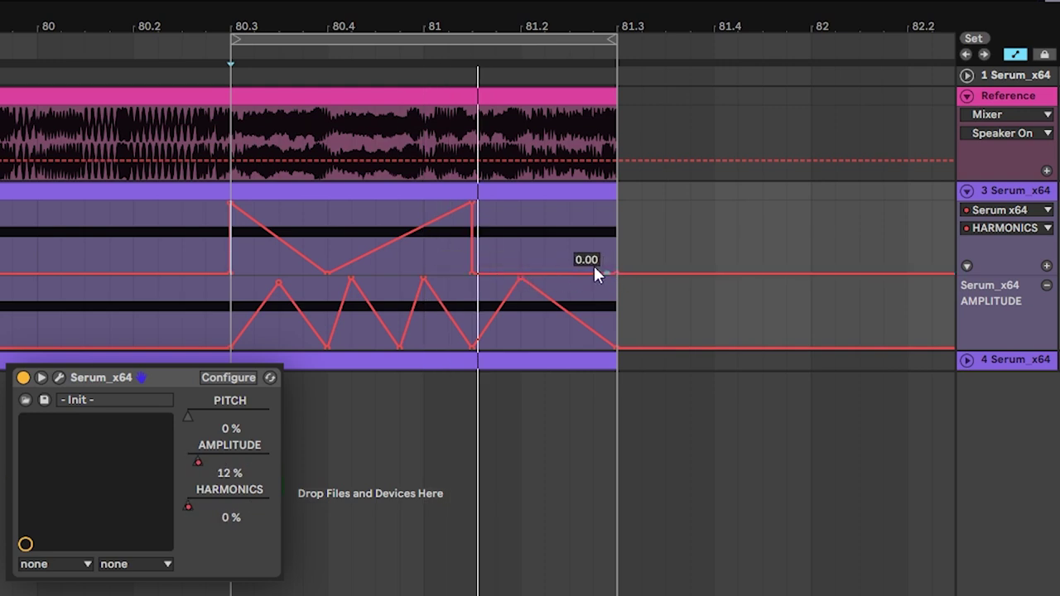
pyautogui.moveTo(596, 272); pyautogui.dragTo(596, 236)
pyautogui.click(473, 251)
pyautogui.press('space')
pyautogui.press('space')
pyautogui.press('space')
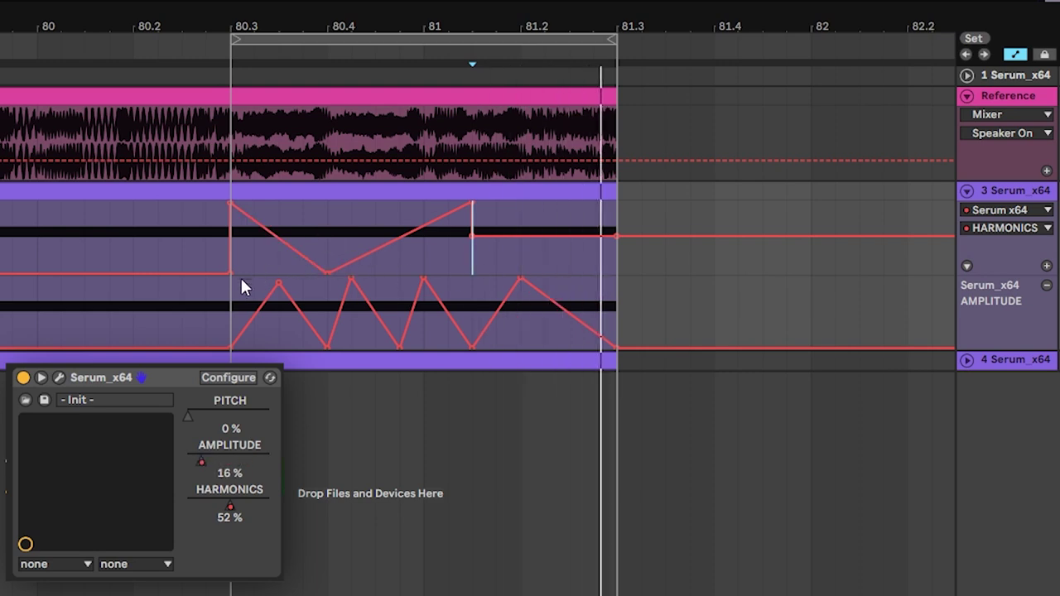
pyautogui.press('space')
pyautogui.click(236, 289)
pyautogui.press('space')
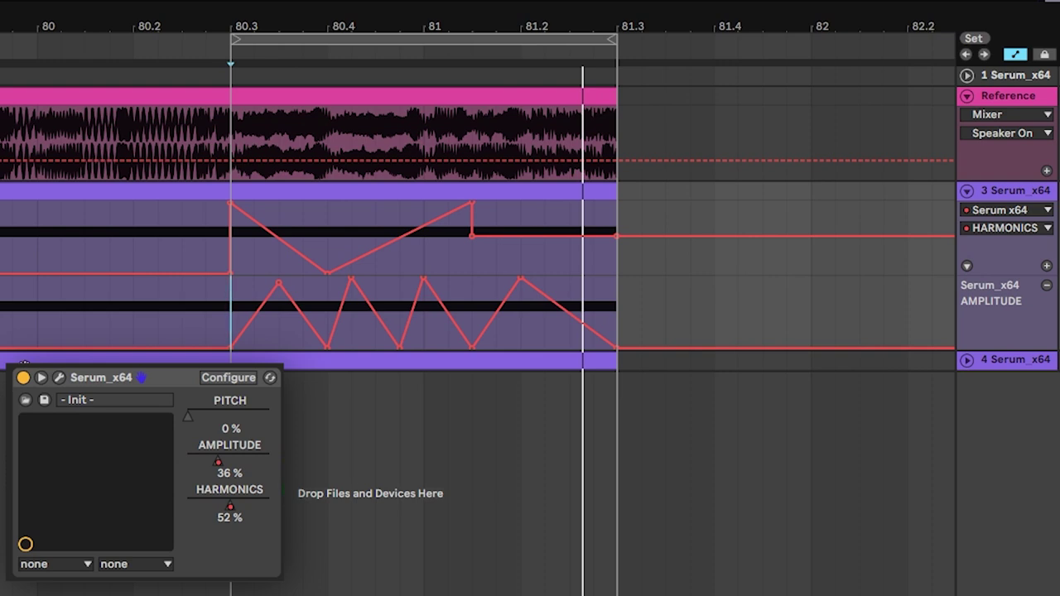
# Give HARMONICS its own automation lane and show Serum's PITCH automation in the track's main lane
pyautogui.click(1047, 266)
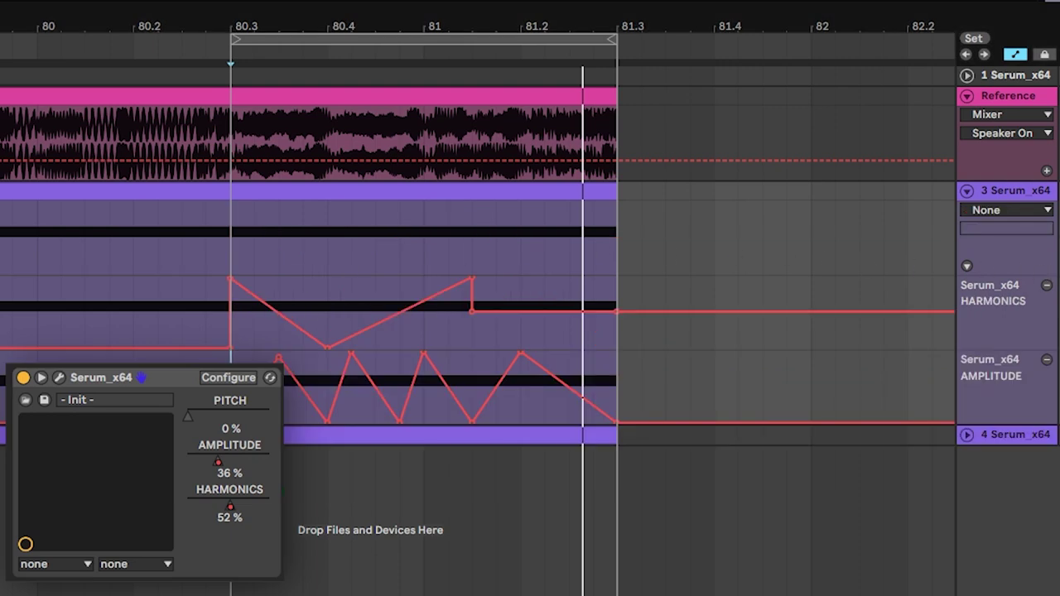
pyautogui.rightClick(241, 419)
pyautogui.click(271, 428)
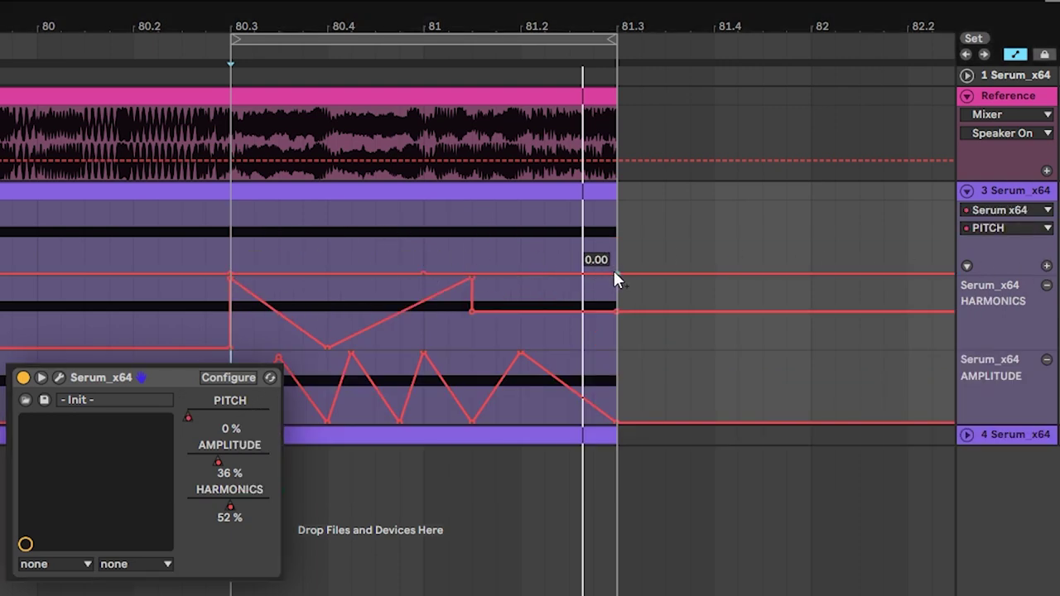
# Try a PITCH automation fall from 1.00 at 80.3 to zero at 80.4, and play it
pyautogui.click(230, 234)
pyautogui.click(326, 272)
pyautogui.moveTo(302, 272); pyautogui.dragTo(230, 202)
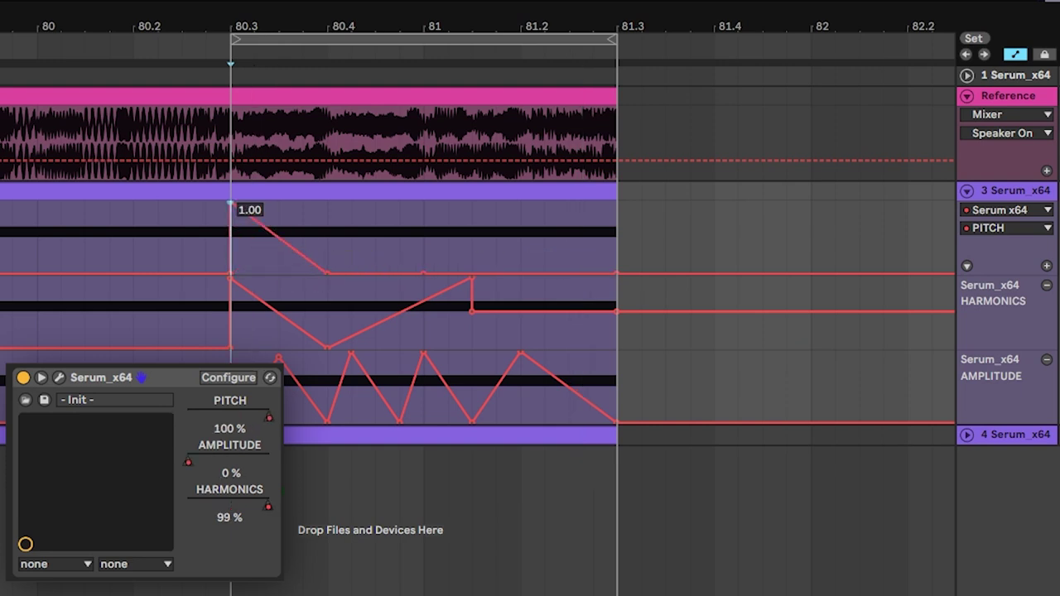
pyautogui.press('space')
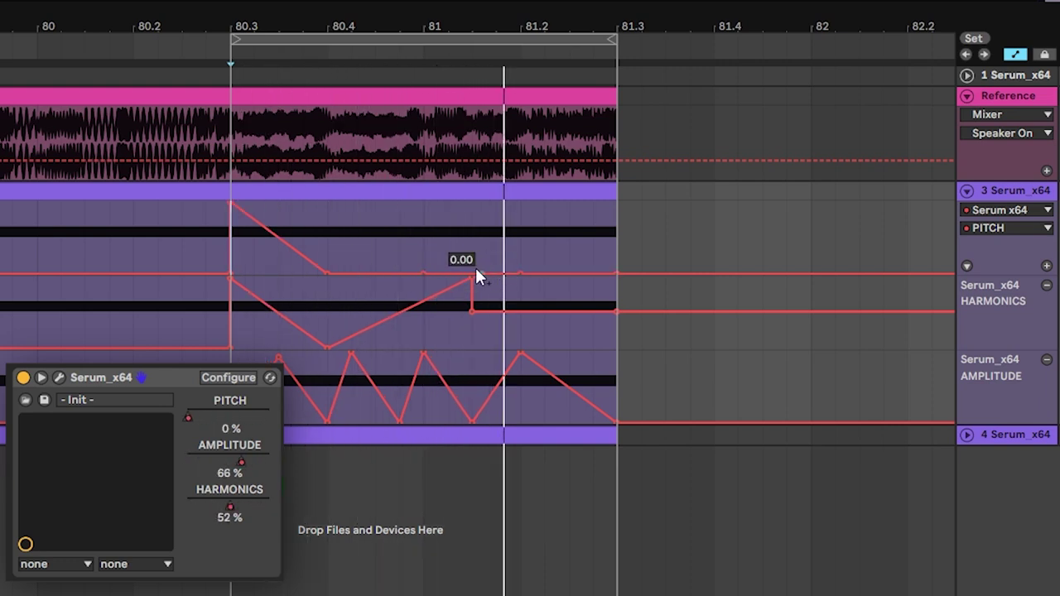
# Try a second PITCH peak of 1.00 at 81.2, and remove both PITCH peaks
pyautogui.moveTo(524, 277); pyautogui.dragTo(617, 203)
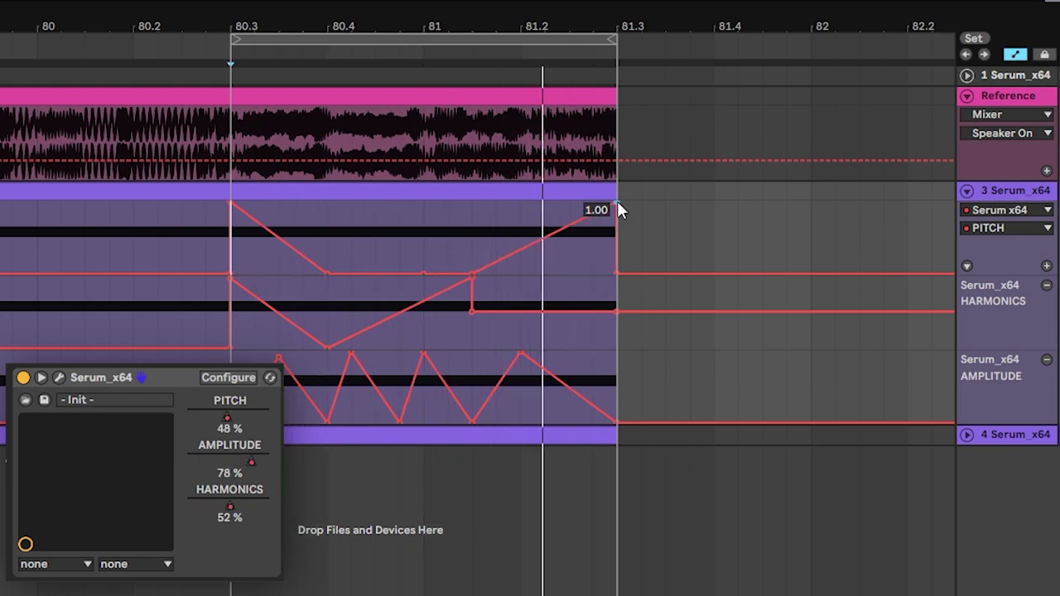
pyautogui.moveTo(617, 203); pyautogui.dragTo(520, 203)
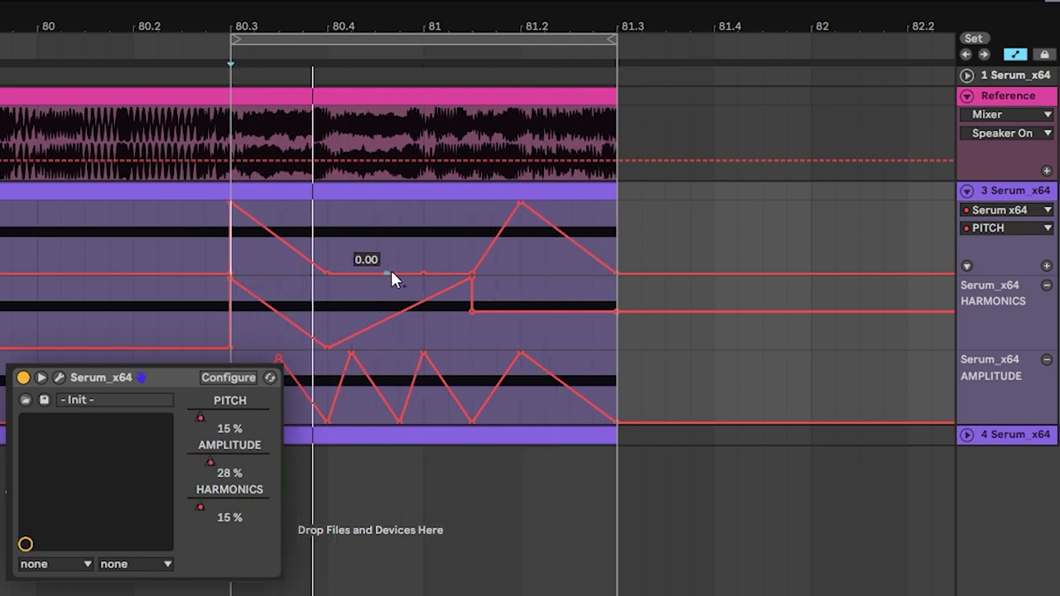
pyautogui.click(520, 204)
pyautogui.click(231, 207)
# Raise PITCH from 80.4 to 1.00, hold it until 81, return it to zero midway to 81.2, and play the section
pyautogui.moveTo(416, 272); pyautogui.dragTo(375, 203)
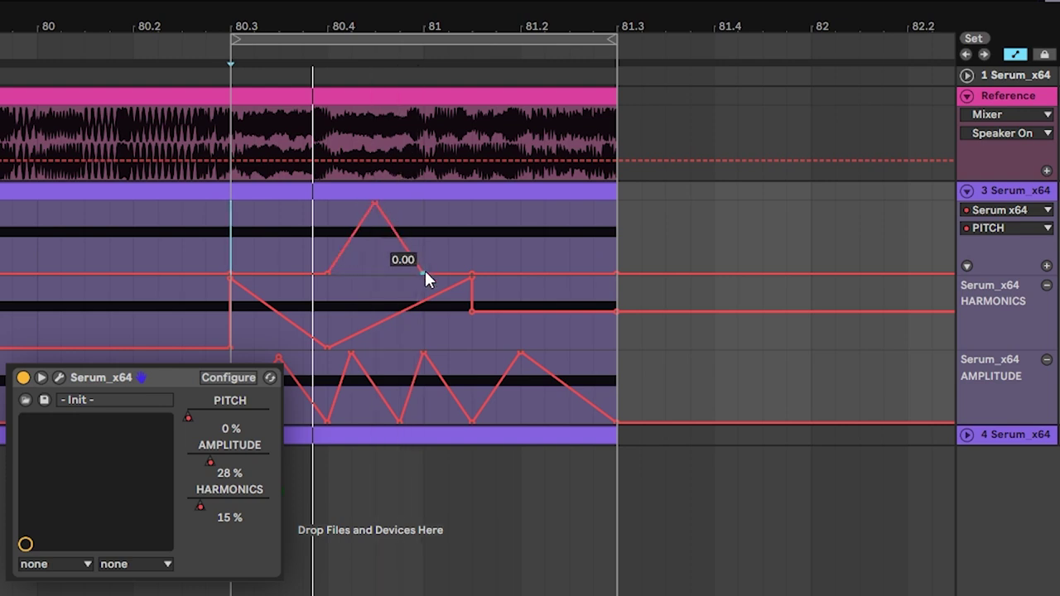
pyautogui.moveTo(424, 270); pyautogui.dragTo(424, 203)
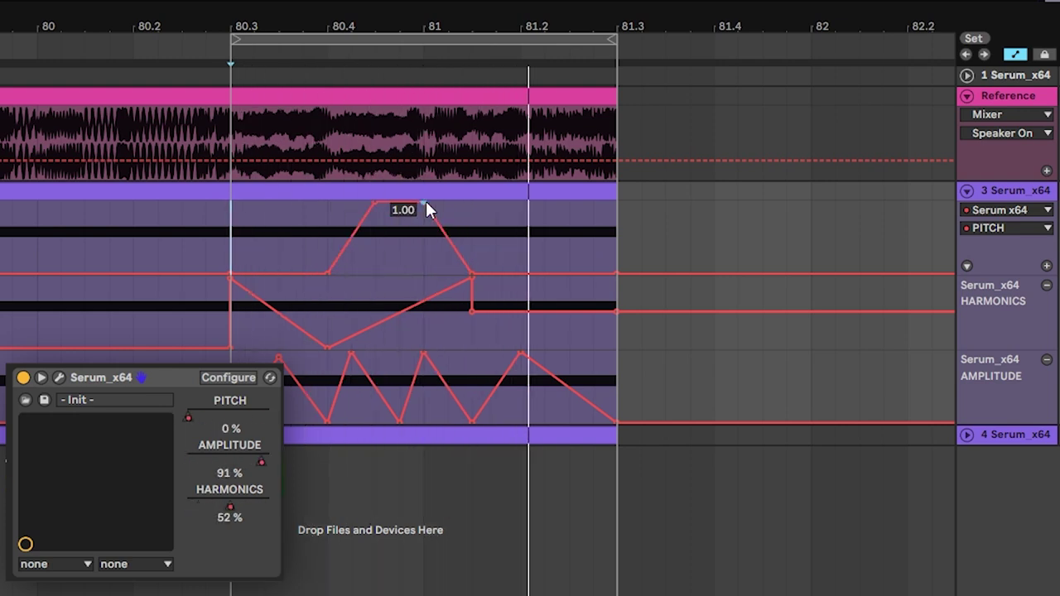
pyautogui.click(328, 214)
pyautogui.press('space')
pyautogui.moveTo(334, 214); pyautogui.dragTo(468, 219)
pyautogui.press('space')
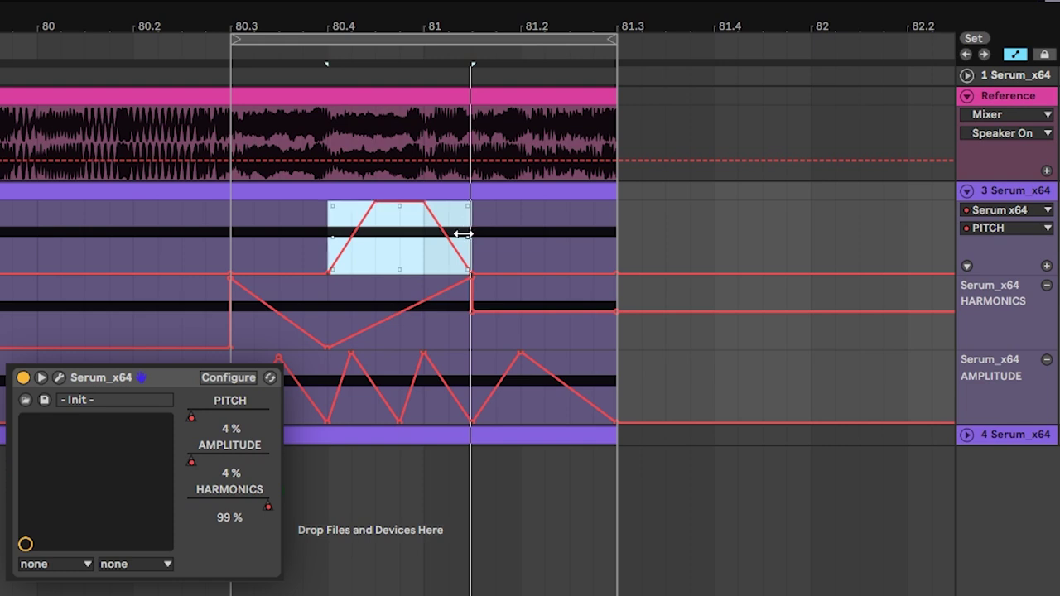
pyautogui.moveTo(350, 372)
pyautogui.click(306, 242)
pyautogui.click(227, 219)
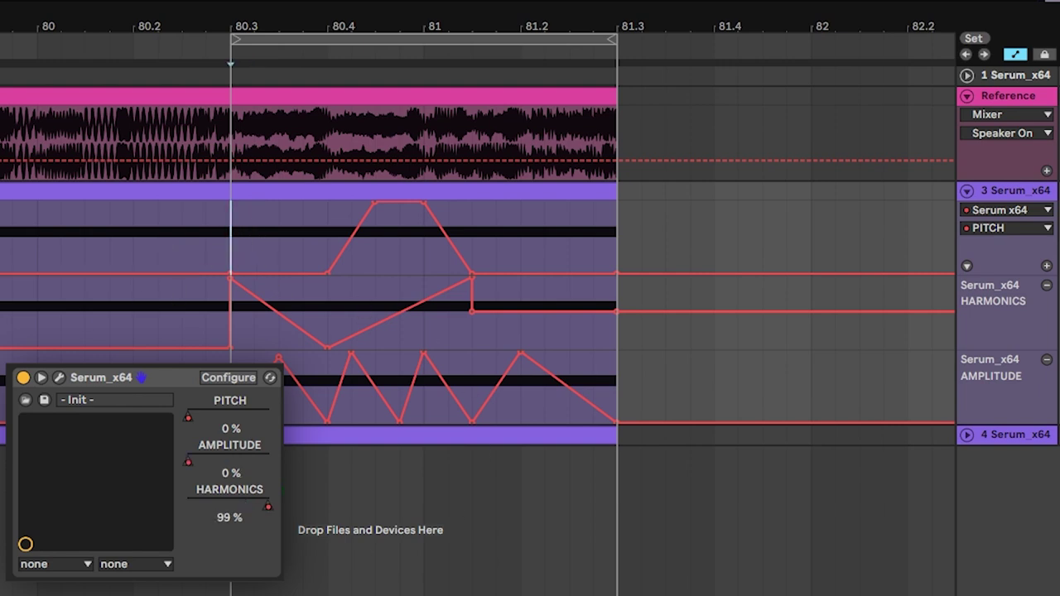
# In Serum, audition neighbouring wavetables for oscillator B during playback and switch it to Squelchy 2 [SL]
pyautogui.click(61, 377)
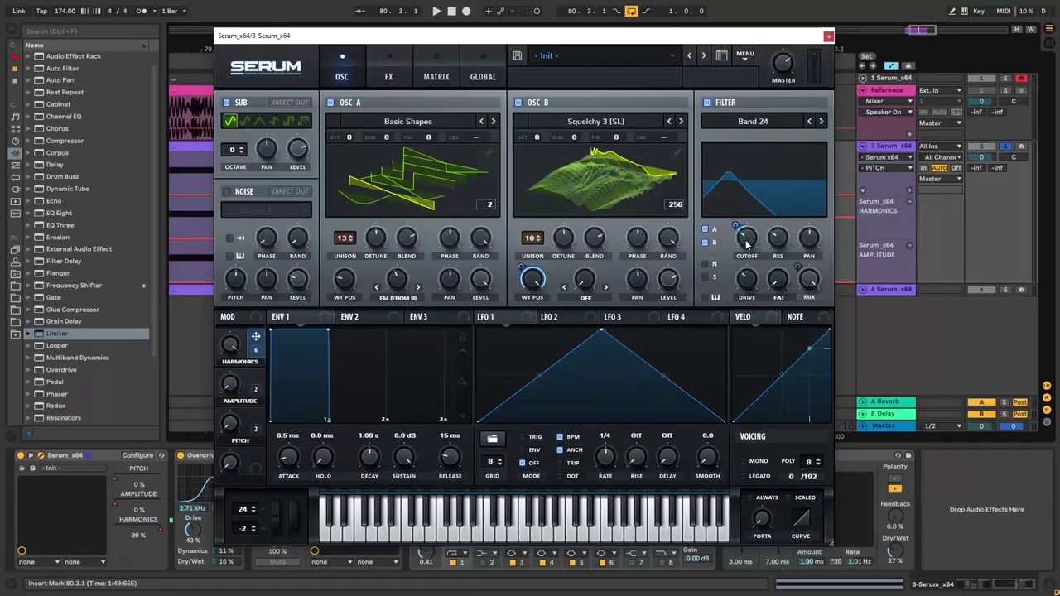
pyautogui.click(745, 244)
pyautogui.press('space')
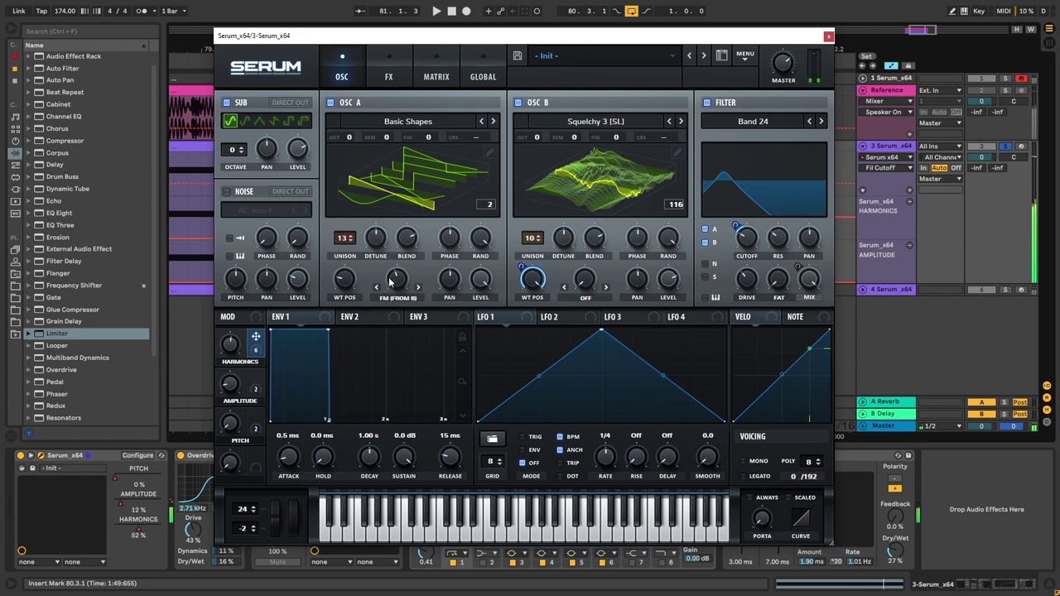
pyautogui.click(682, 121)
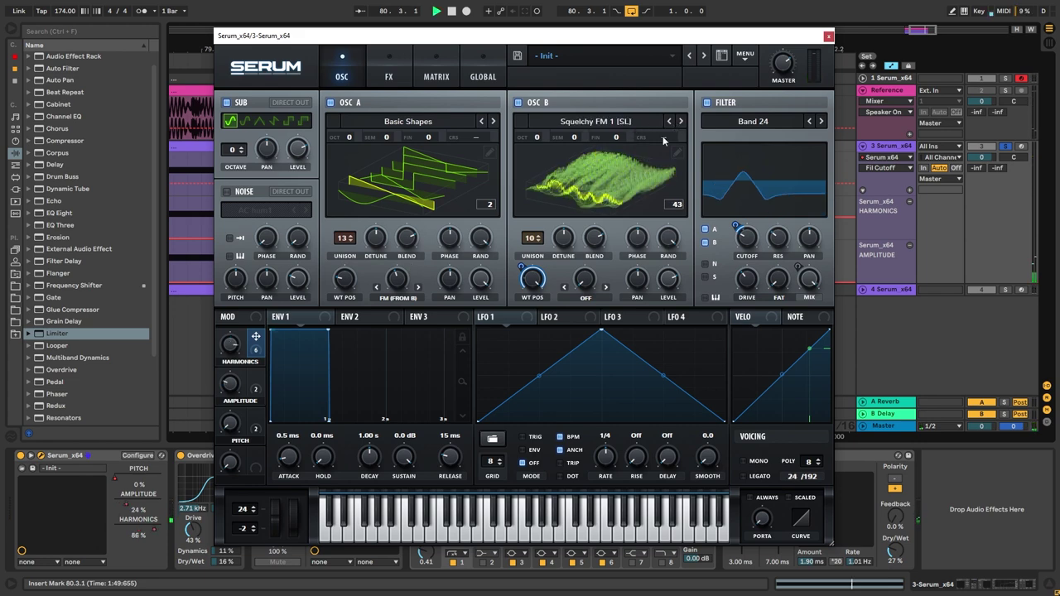
pyautogui.click(669, 123)
pyautogui.click(670, 124)
pyautogui.press('space')
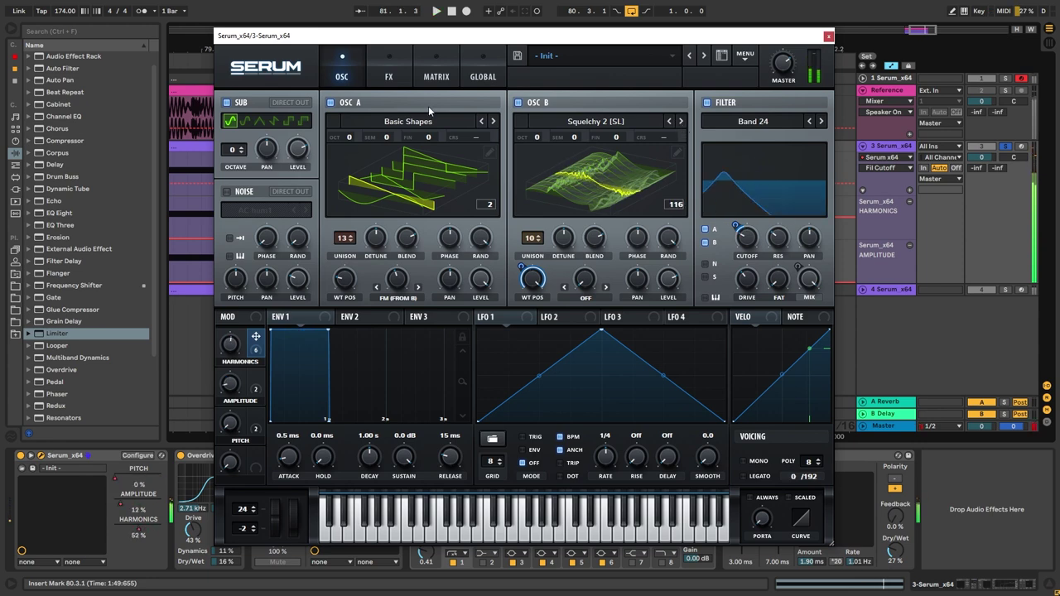
pyautogui.press('space')
# In Serum's effects, lower the distortion's pre-filter frequency to about 884 and play the section
pyautogui.click(380, 77)
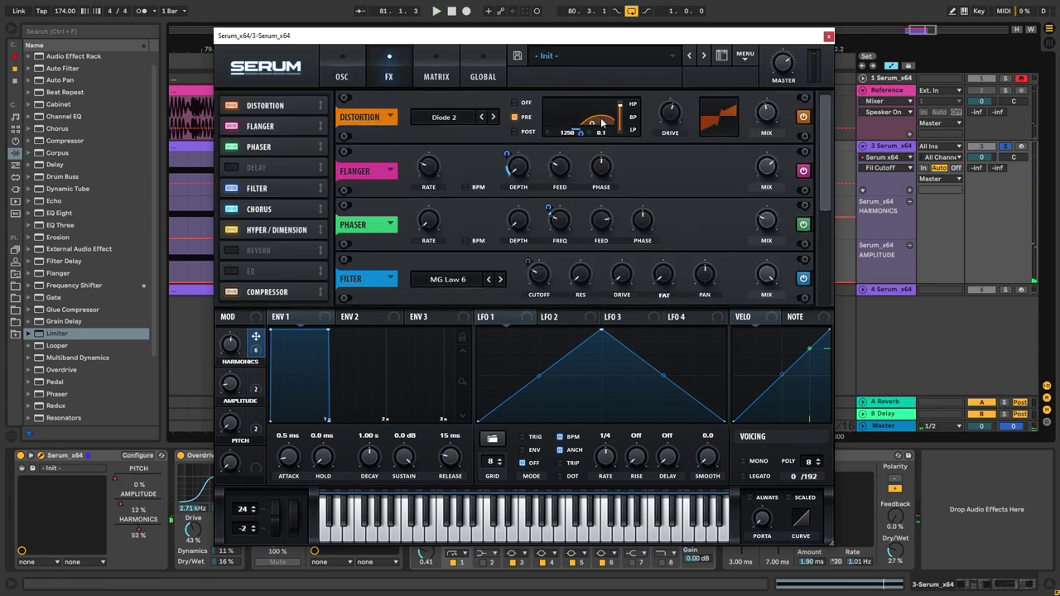
pyautogui.moveTo(566, 134); pyautogui.dragTo(563, 138)
pyautogui.press('space')
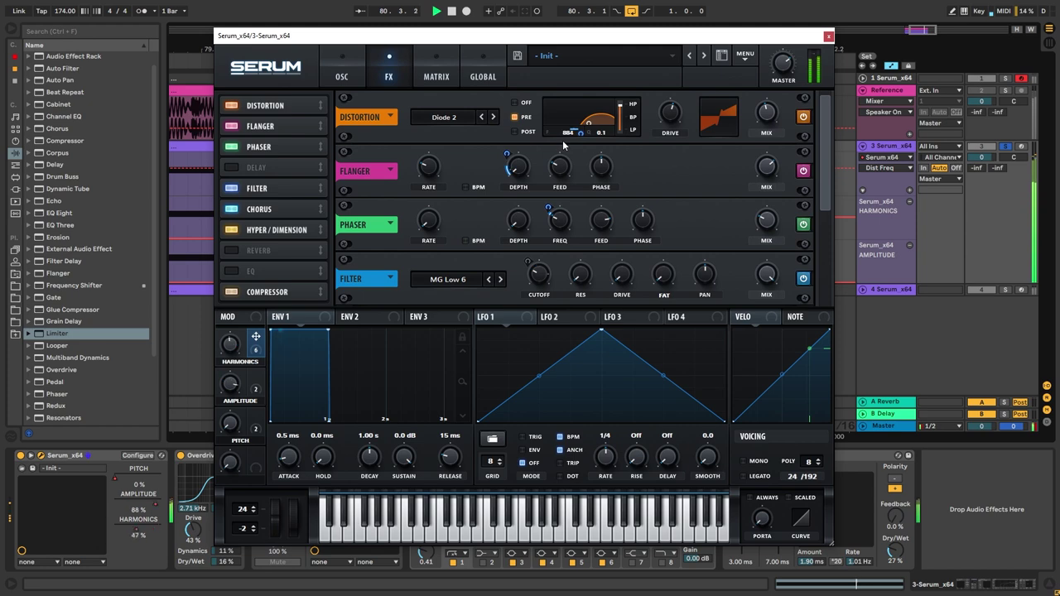
# Raise the sub oscillator's level in Serum and close the plugin window
pyautogui.click(340, 75)
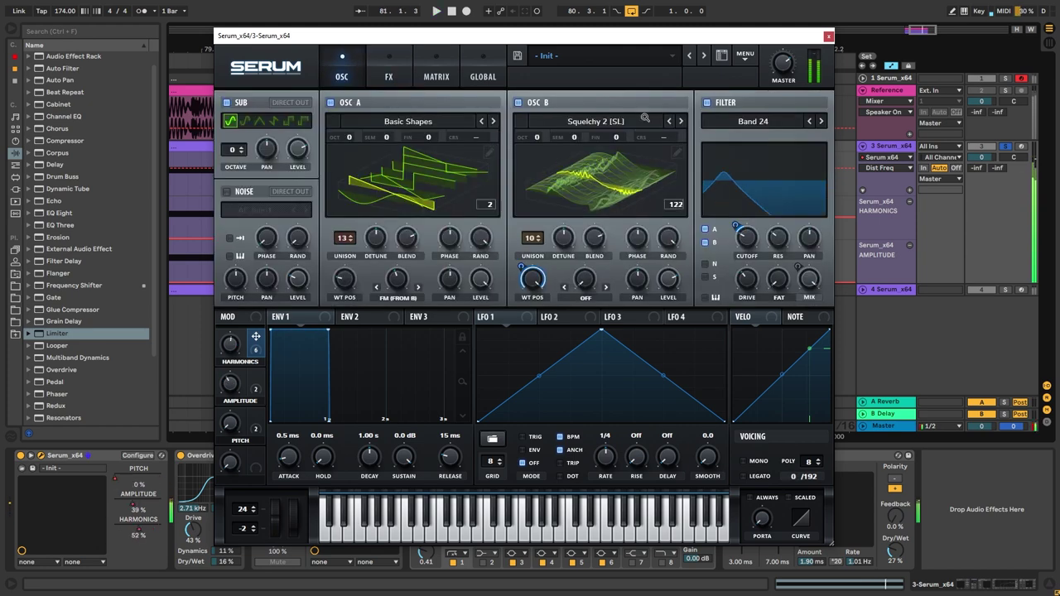
pyautogui.click(303, 144)
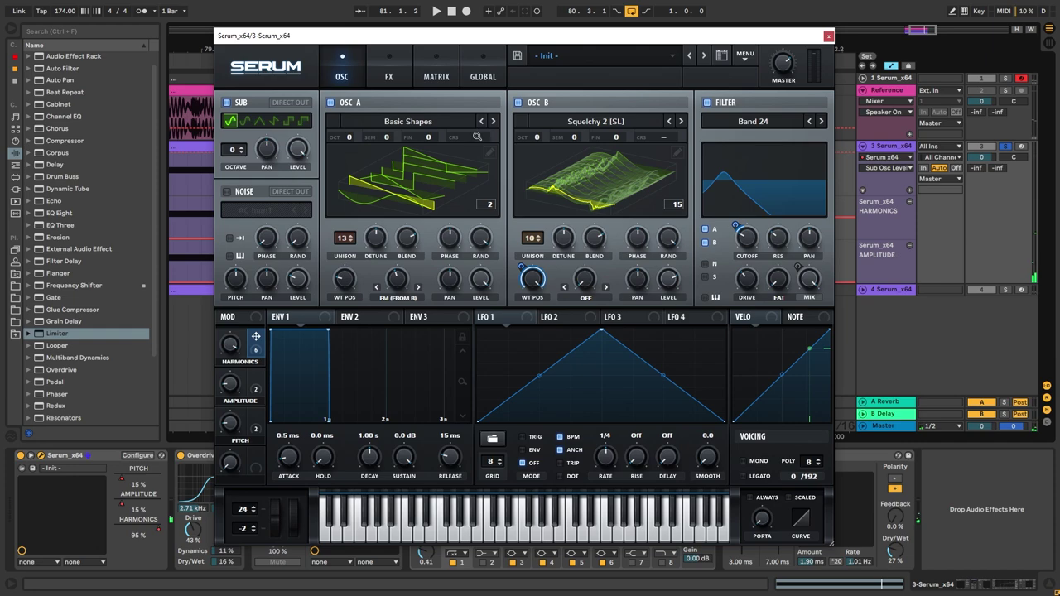
pyautogui.click(828, 36)
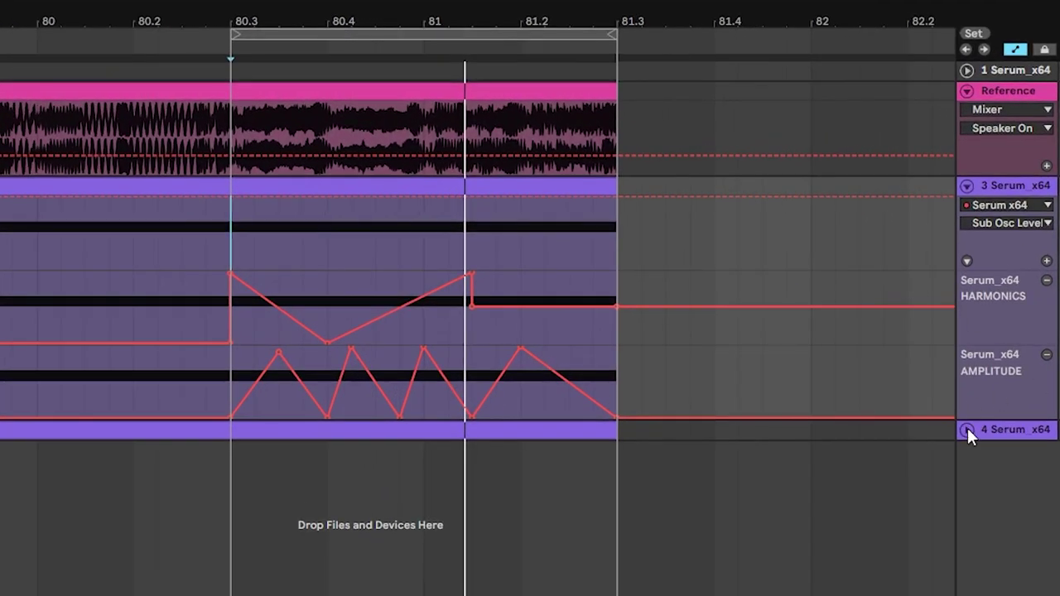
# Copy track 3's HARMONICS automation from 80.3 to just past 81.3 into track 4's PITCH lane at 80.3, and play the section
pyautogui.click(967, 430)
pyautogui.moveTo(224, 290); pyautogui.dragTo(452, 303)
pyautogui.click(593, 306)
pyautogui.moveTo(638, 339); pyautogui.dragTo(230, 325)
pyautogui.click(967, 502)
pyautogui.click(225, 453)
pyautogui.hotkey('ctrl', 'v')
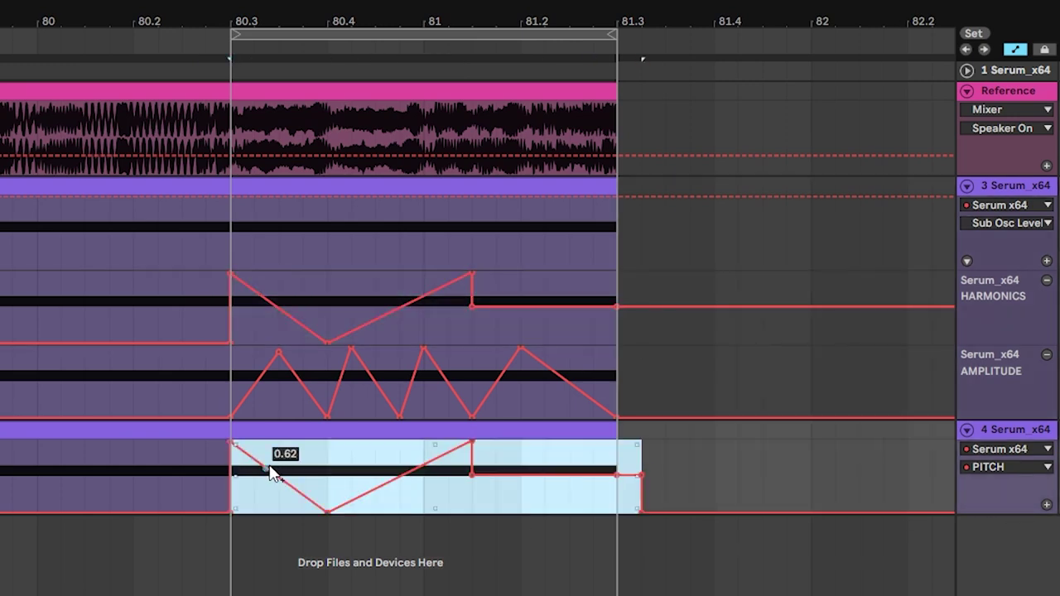
pyautogui.click(231, 494)
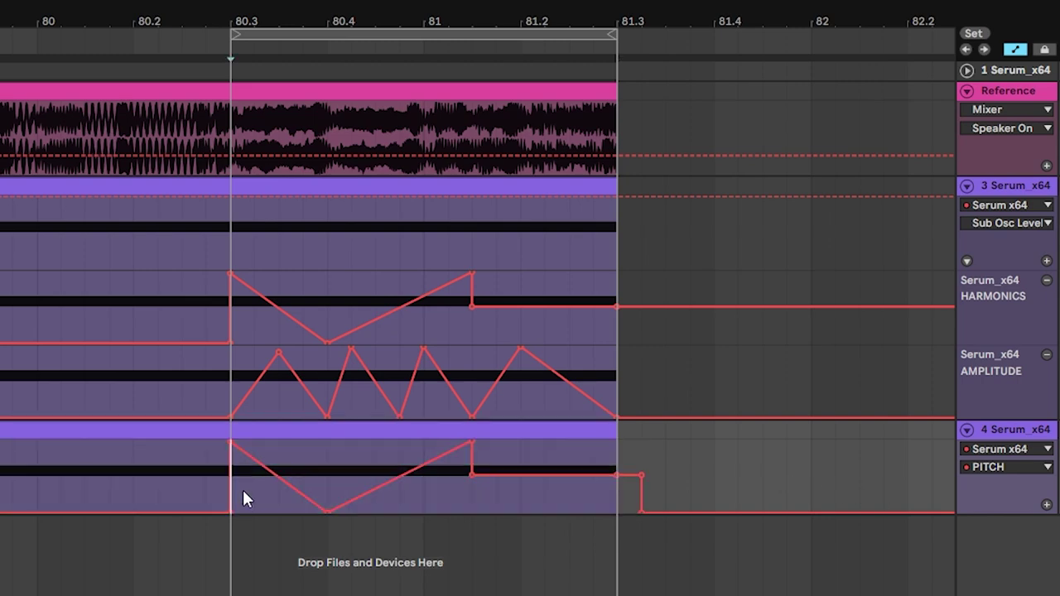
pyautogui.press('space')
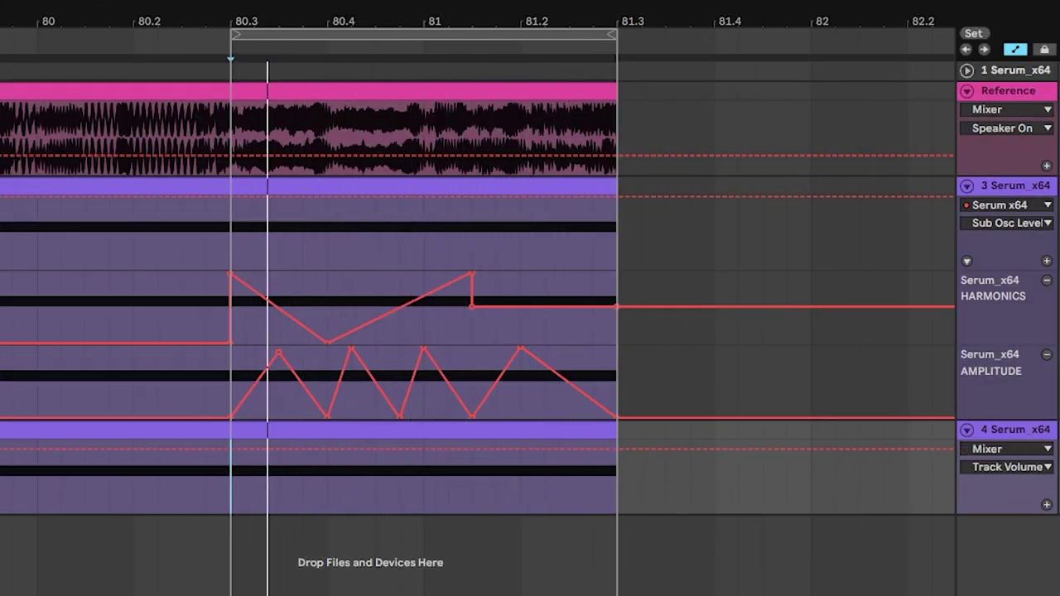
# Play the Reference track and the Serum recreation on track 3 in turn to compare their sound
pyautogui.click(1011, 261)
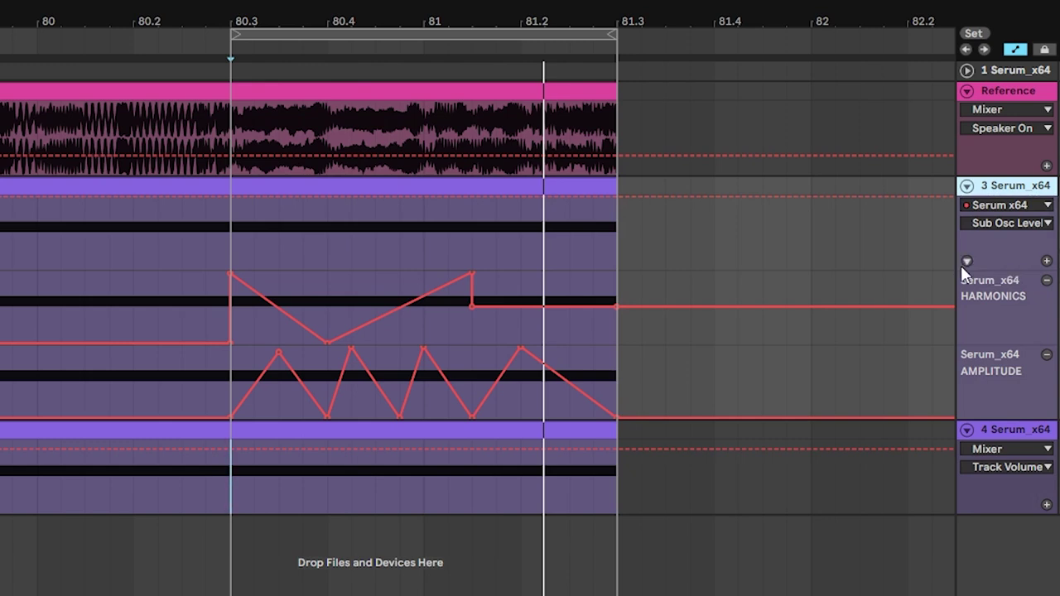
pyautogui.click(810, 307)
pyautogui.click(810, 308)
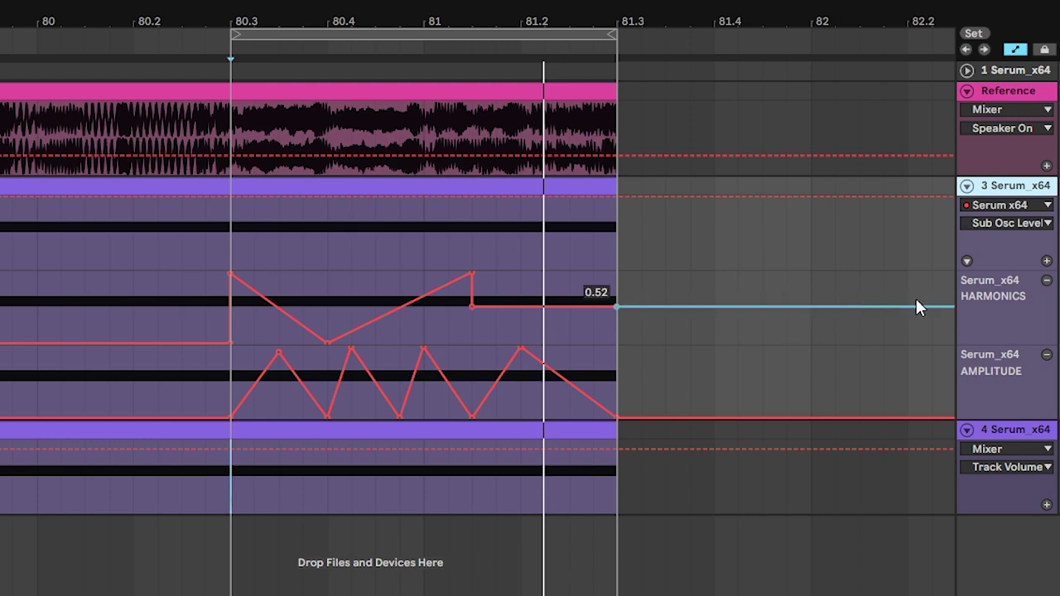
pyautogui.click(1027, 168)
pyautogui.press('space')
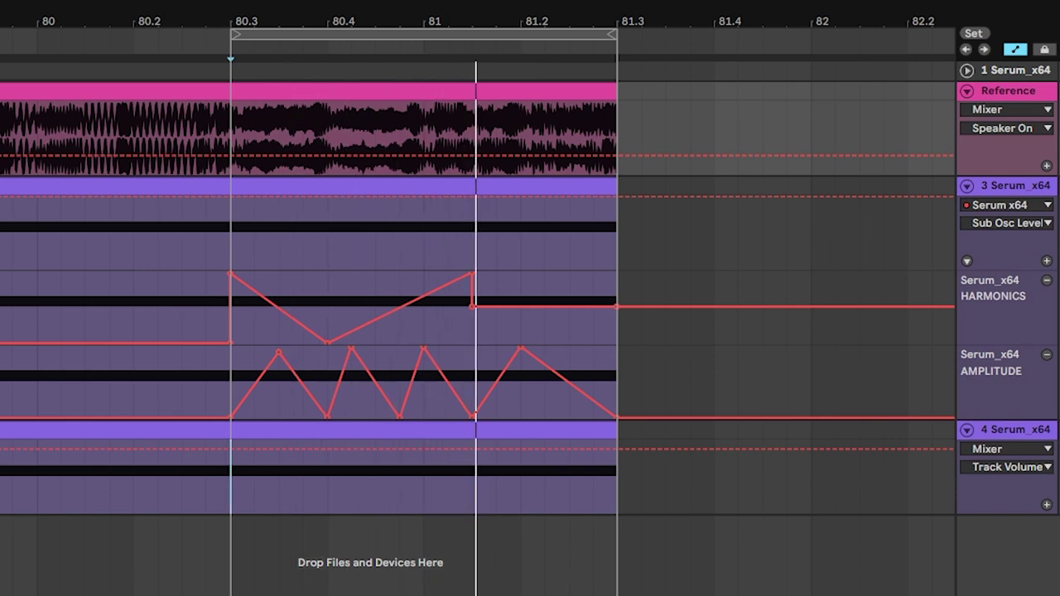
pyautogui.click(1031, 190)
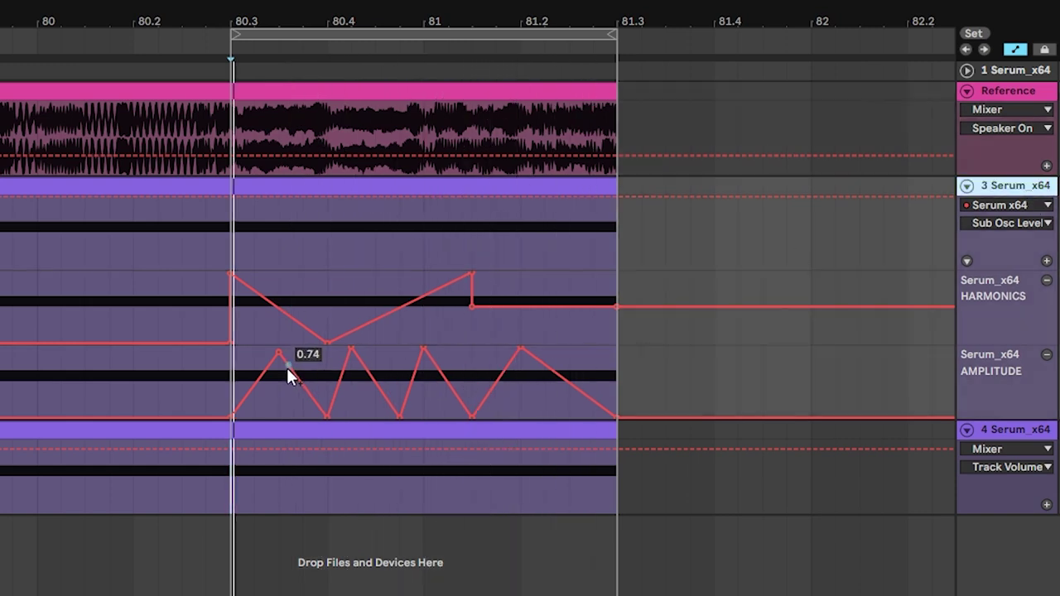
pyautogui.press('space')
# Show track 3's PITCH automation in its own lane below HARMONICS and AMPLITUDE, and play the section
pyautogui.click(998, 223)
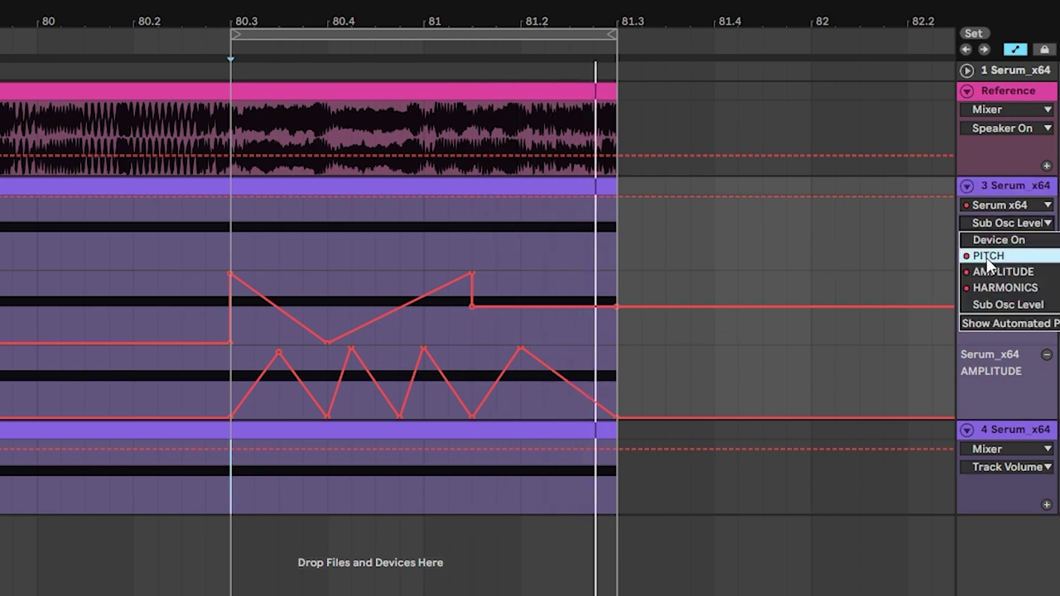
pyautogui.click(977, 259)
pyautogui.click(1045, 262)
pyautogui.press('space')
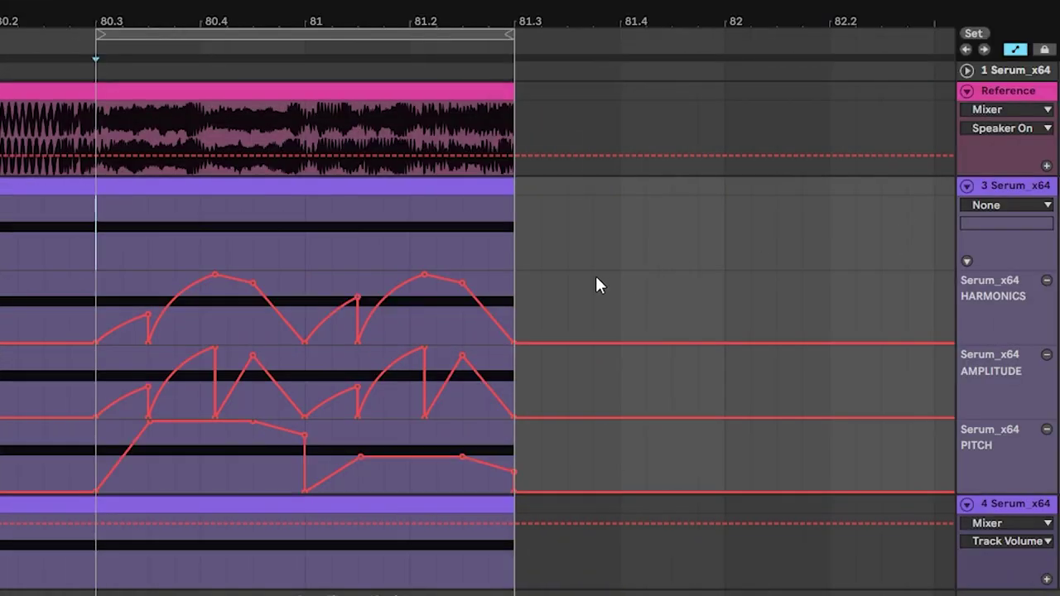
# Select the PITCH, AMPLITUDE and HARMONICS automation from 80.3 to 81.3 in turn to review the curves, and play the section
pyautogui.moveTo(81, 454); pyautogui.dragTo(508, 455)
pyautogui.moveTo(91, 369); pyautogui.dragTo(521, 367)
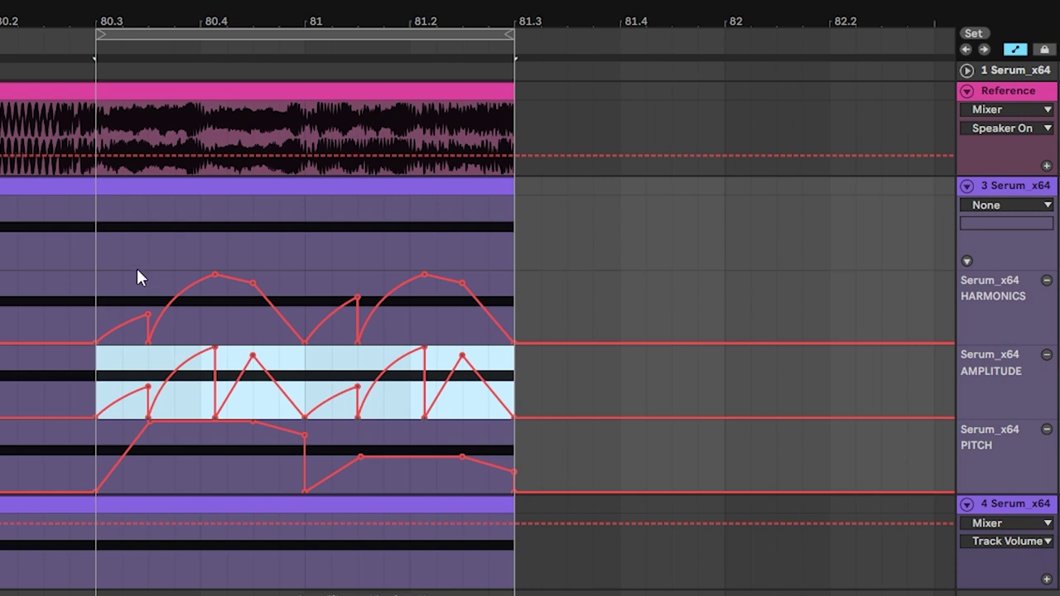
pyautogui.moveTo(135, 274); pyautogui.dragTo(510, 297)
pyautogui.press('space')
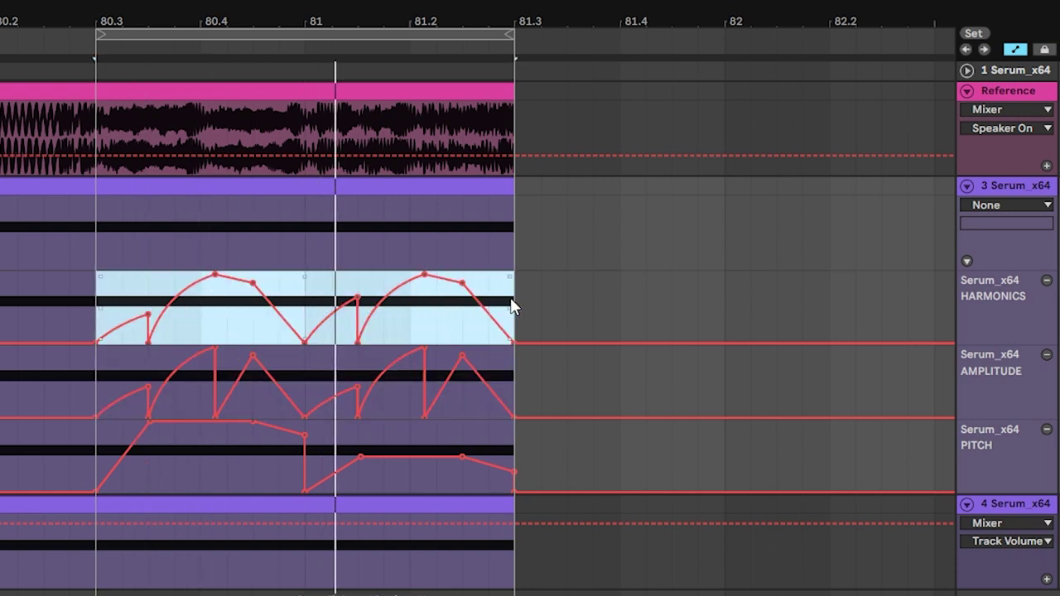
pyautogui.moveTo(434, 392)
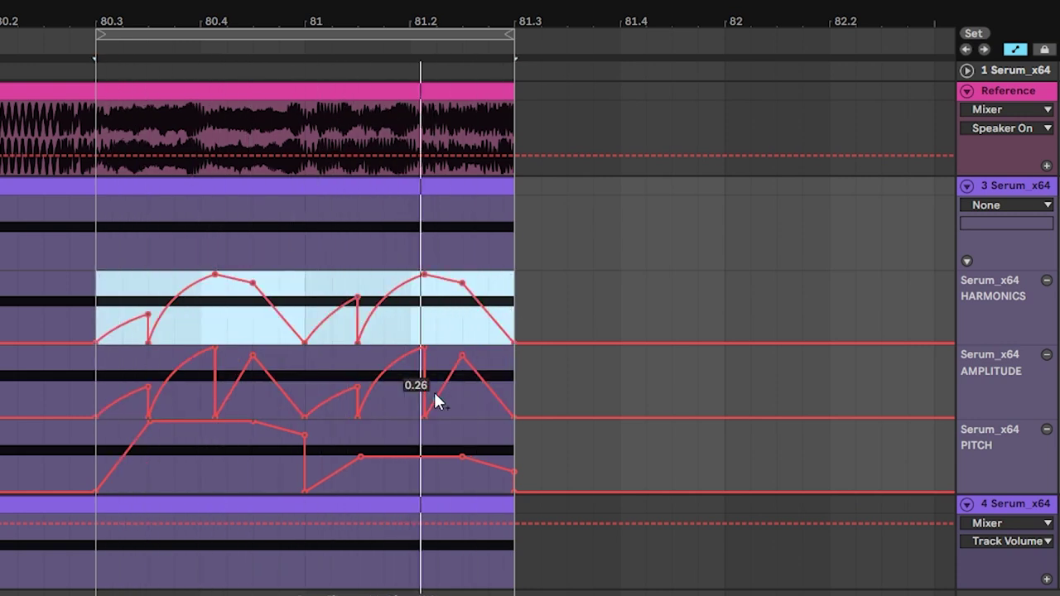